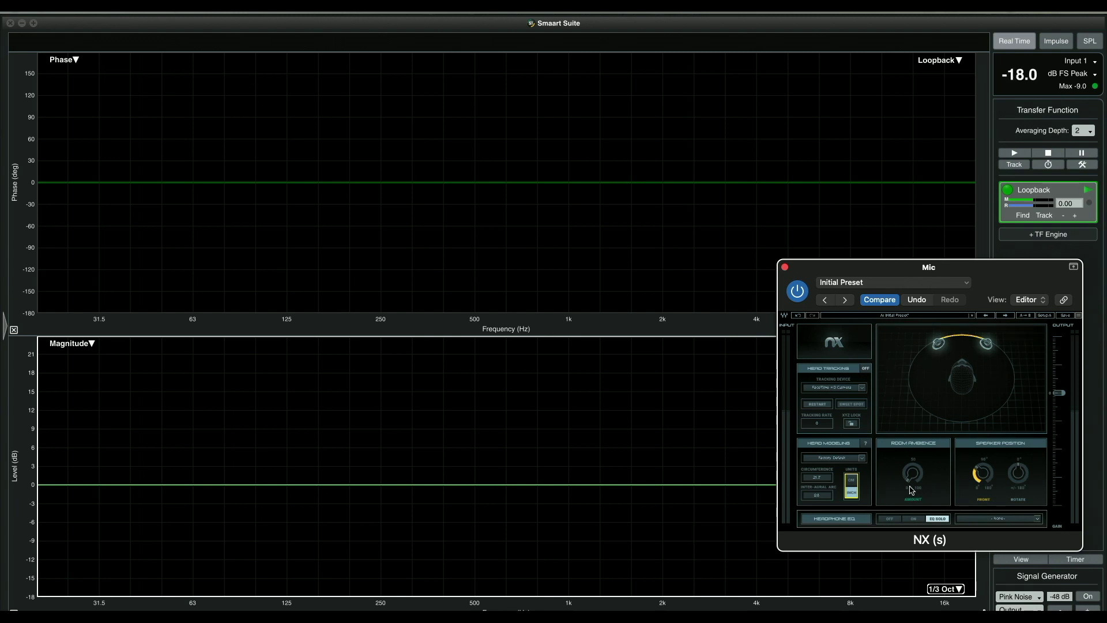
# Apply NX's Audio Technica ATH-M50x headphone EQ, giving a +3.85 dB peak near 322 Hz
pyautogui.click(988, 520)
pyautogui.moveTo(1036, 583)
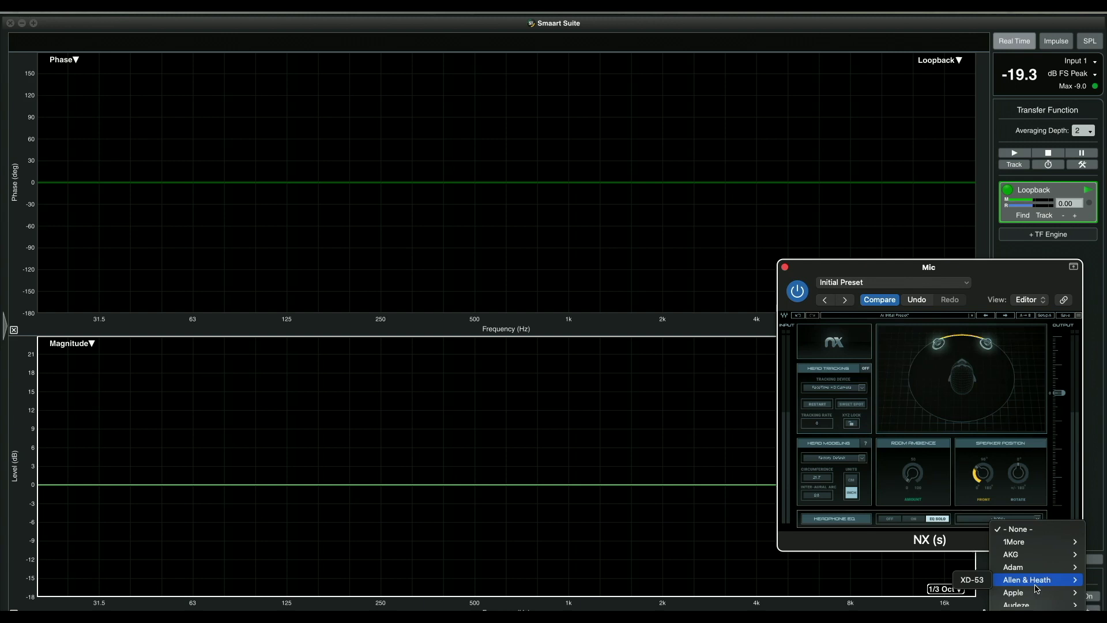
pyautogui.moveTo(1032, 608)
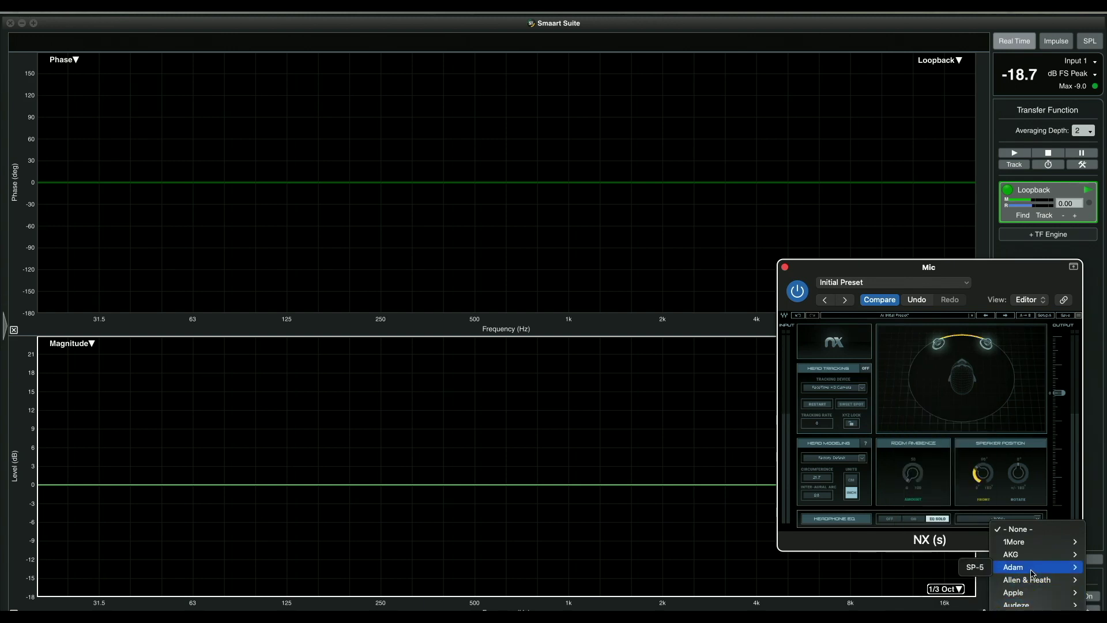
pyautogui.scroll(-4, 1035, 554)
pyautogui.moveTo(1037, 502)
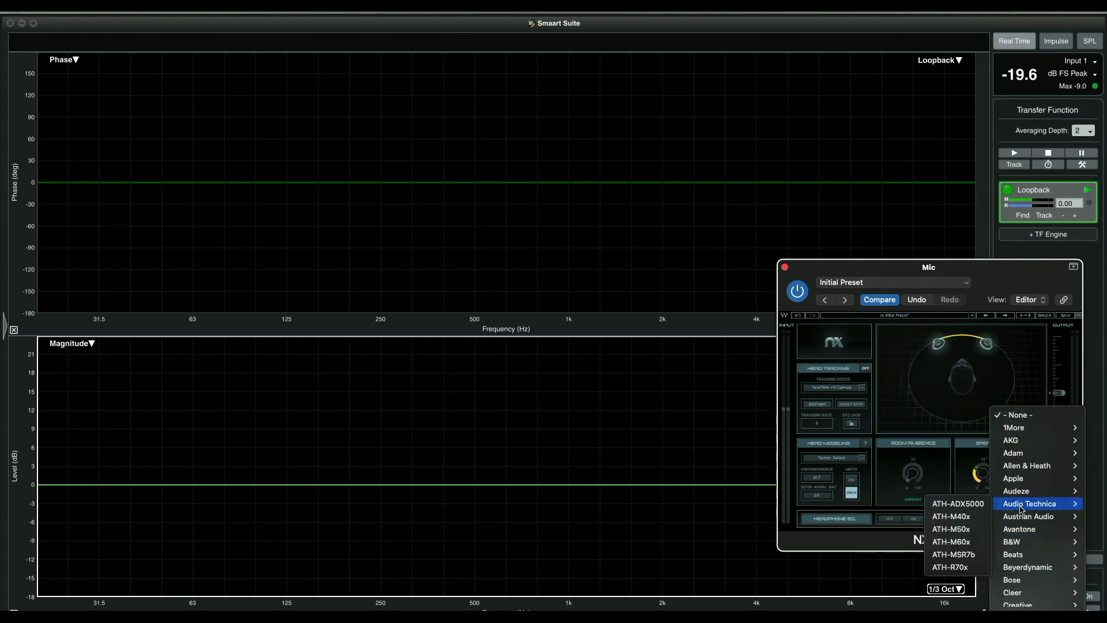
pyautogui.click(955, 529)
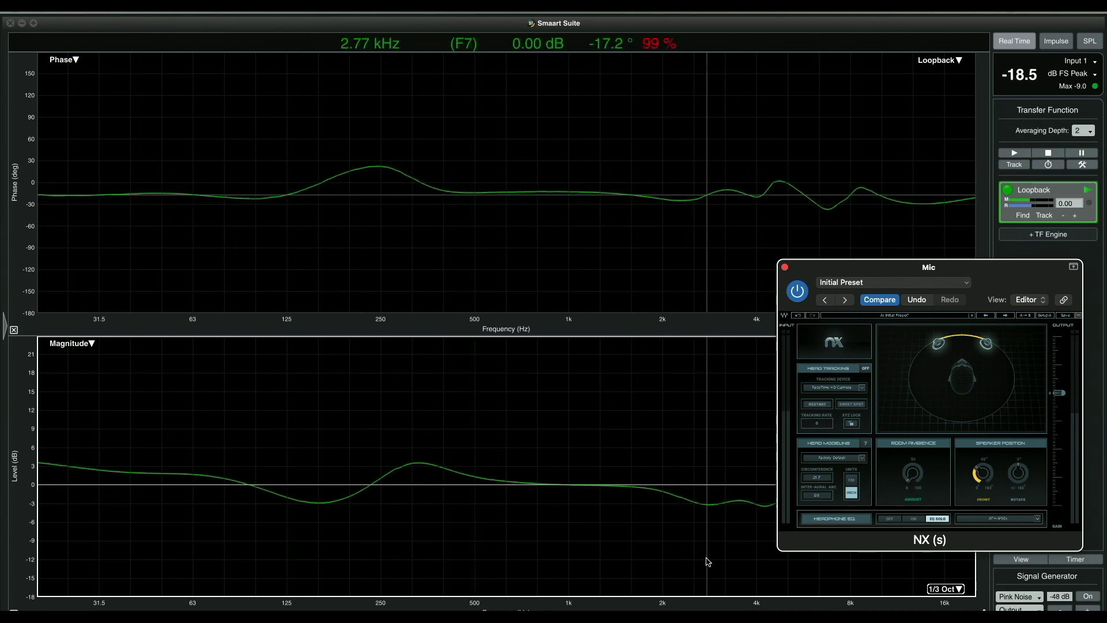
# Capture the current ATH-M50x loopback trace in Smaart under the name 'M50x Harm'
pyautogui.click(1094, 207)
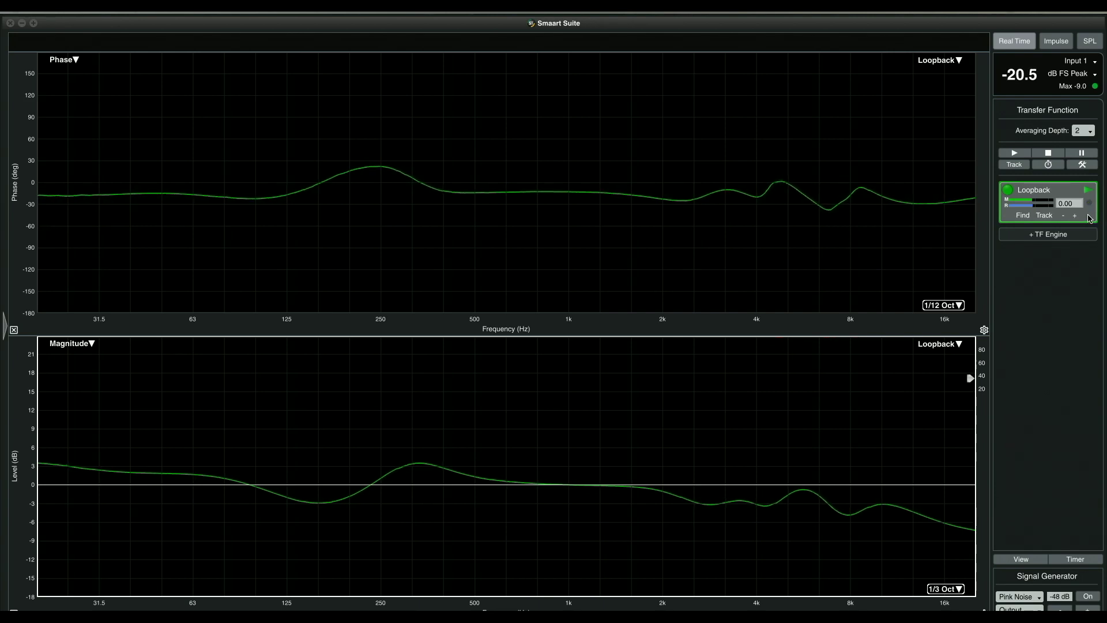
pyautogui.click(1088, 206)
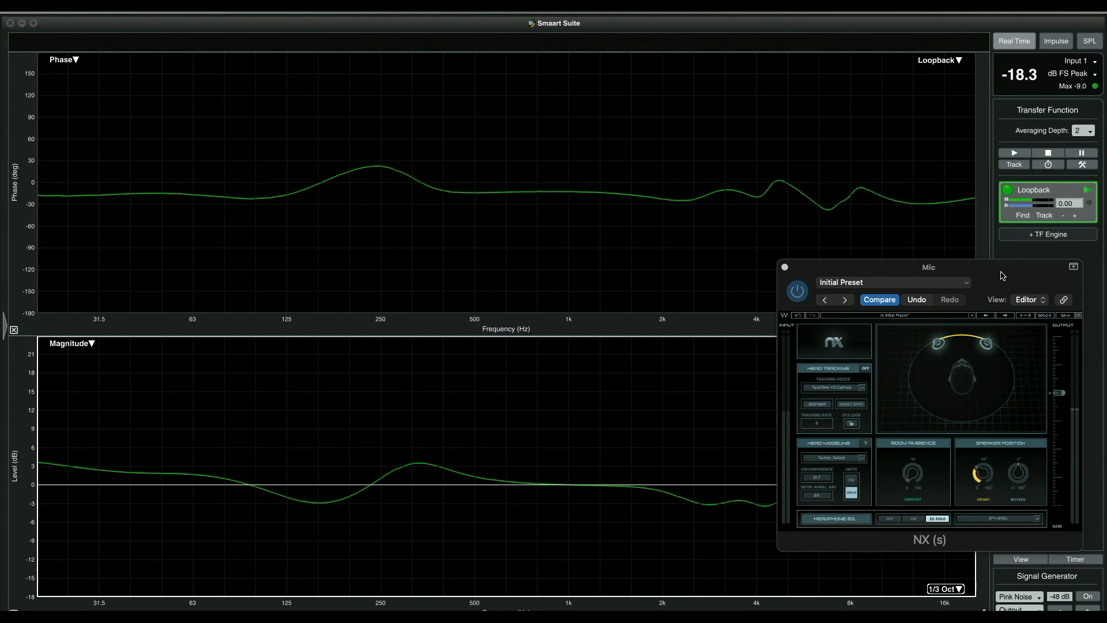
pyautogui.click(932, 240)
pyautogui.press('space')
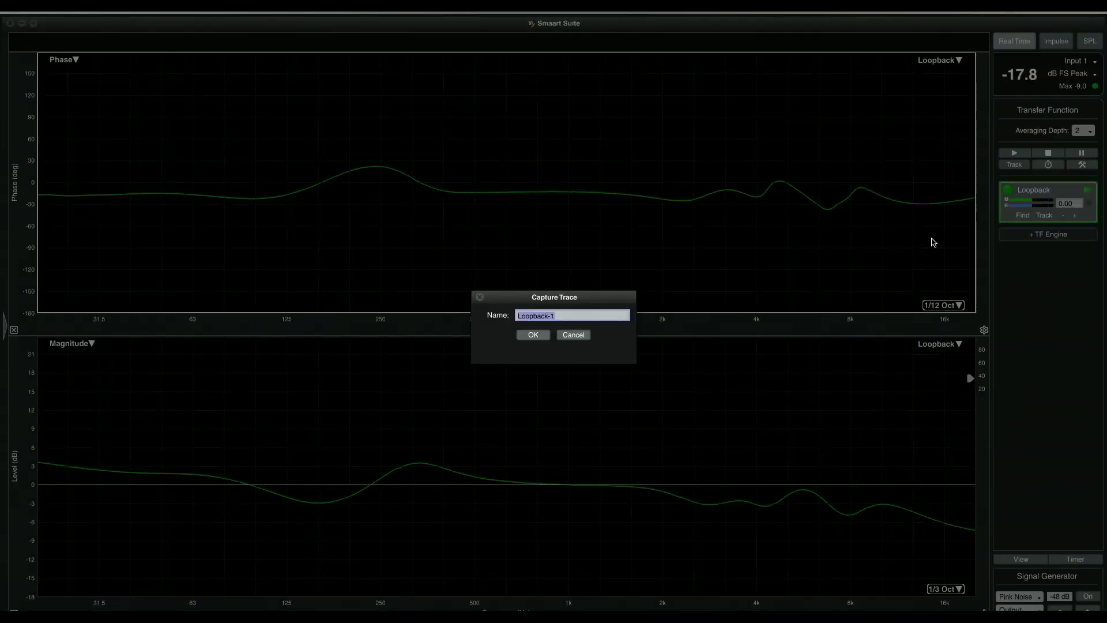
pyautogui.write('M50x Harman')
pyautogui.press('Return')
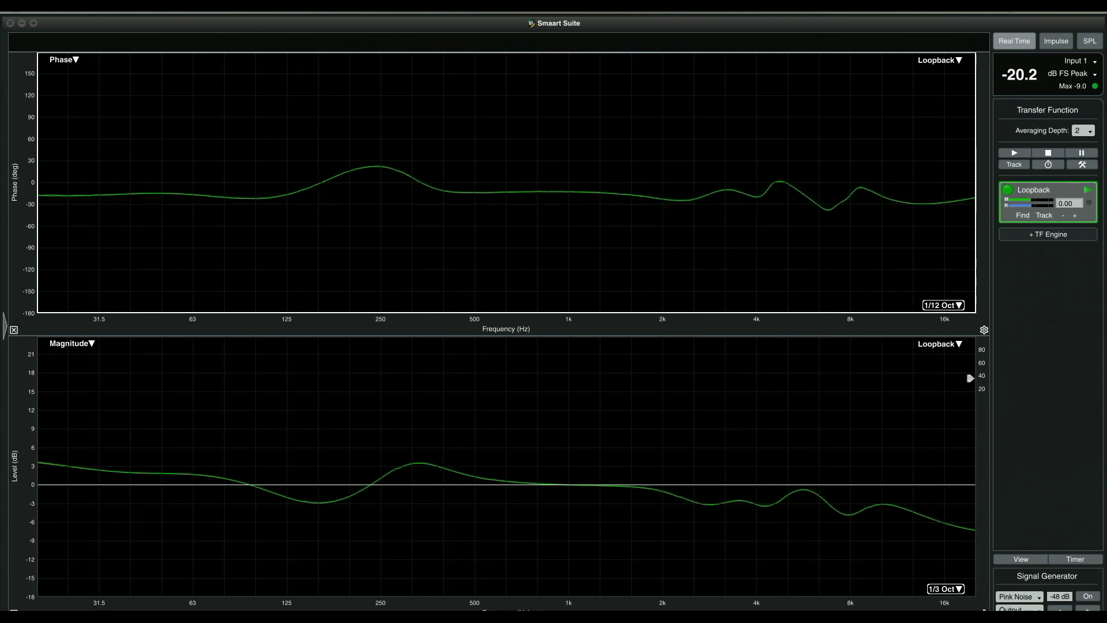
# Switch NX to the Legacy AudioTechnica ATH-M50x EQ and move the plugin above the graphs
pyautogui.press('super+Tab')
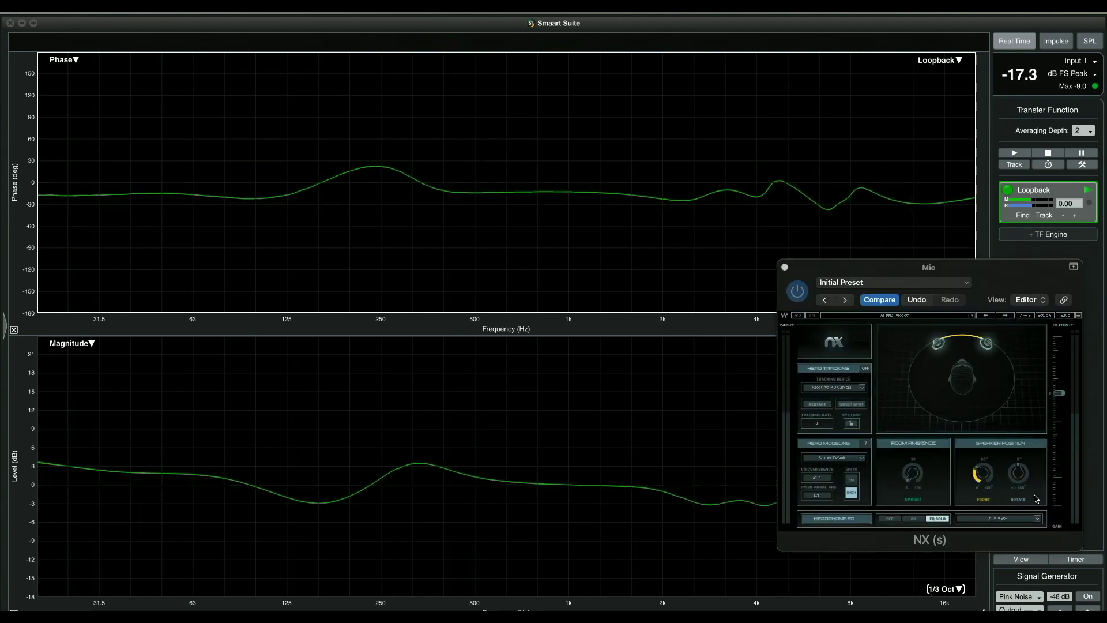
pyautogui.click(1027, 519)
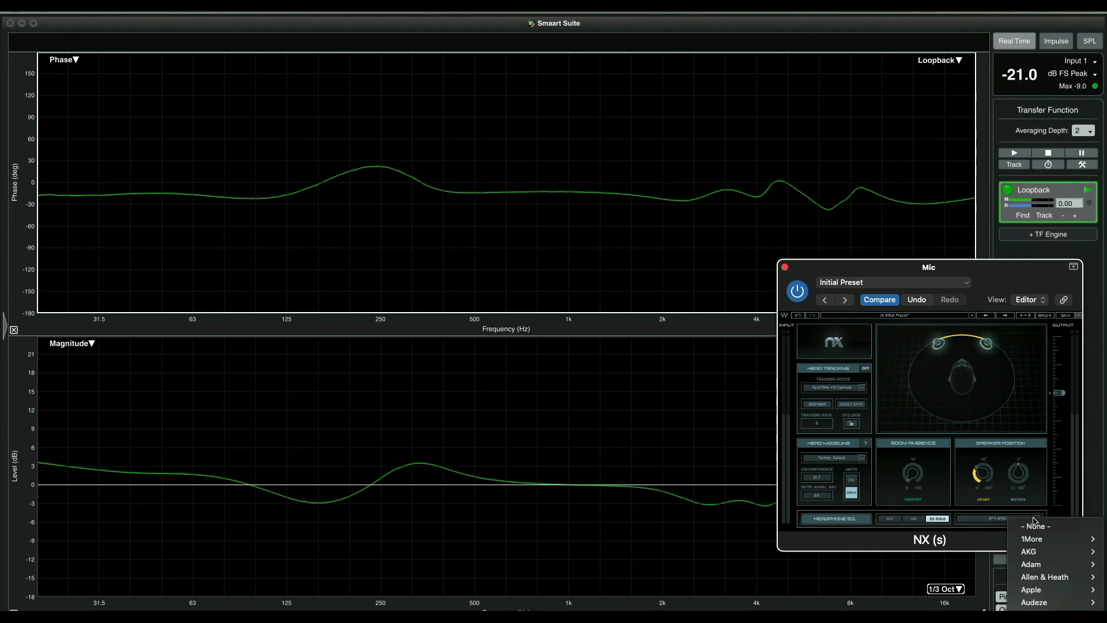
pyautogui.scroll(-10, 1035, 521)
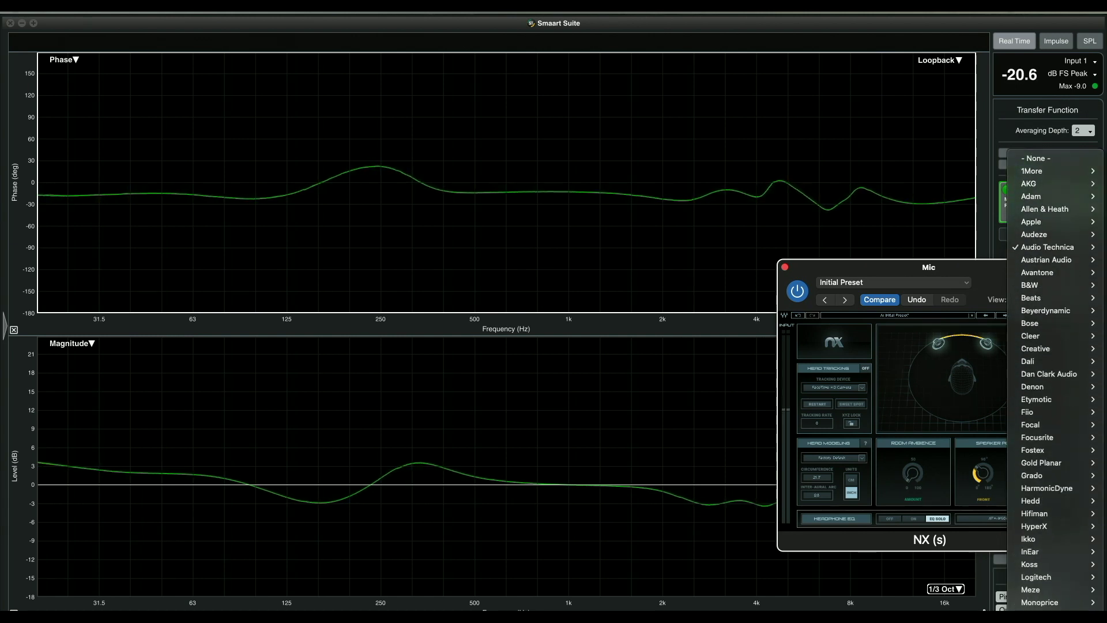
pyautogui.scroll(-8, 1044, 346)
pyautogui.moveTo(1035, 609)
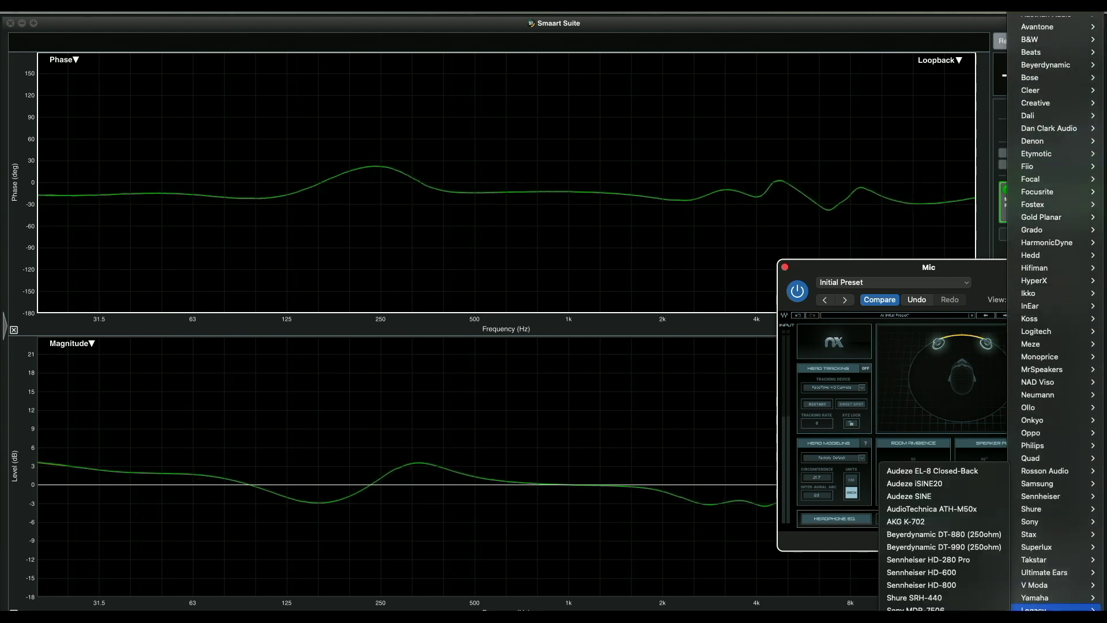
pyautogui.click(966, 508)
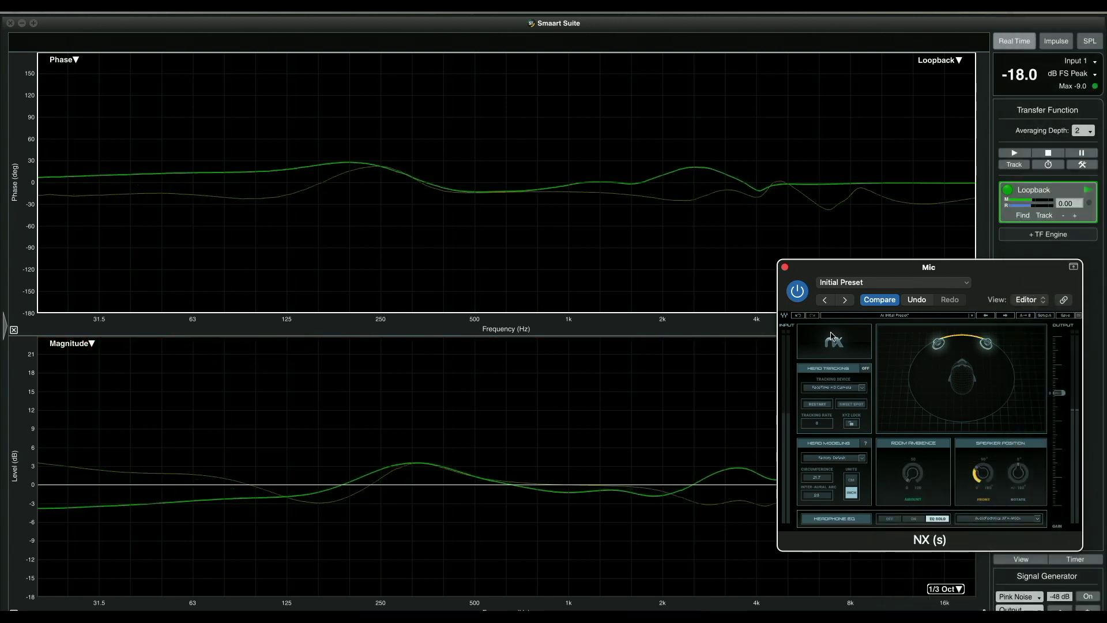
pyautogui.moveTo(816, 271); pyautogui.dragTo(614, 49)
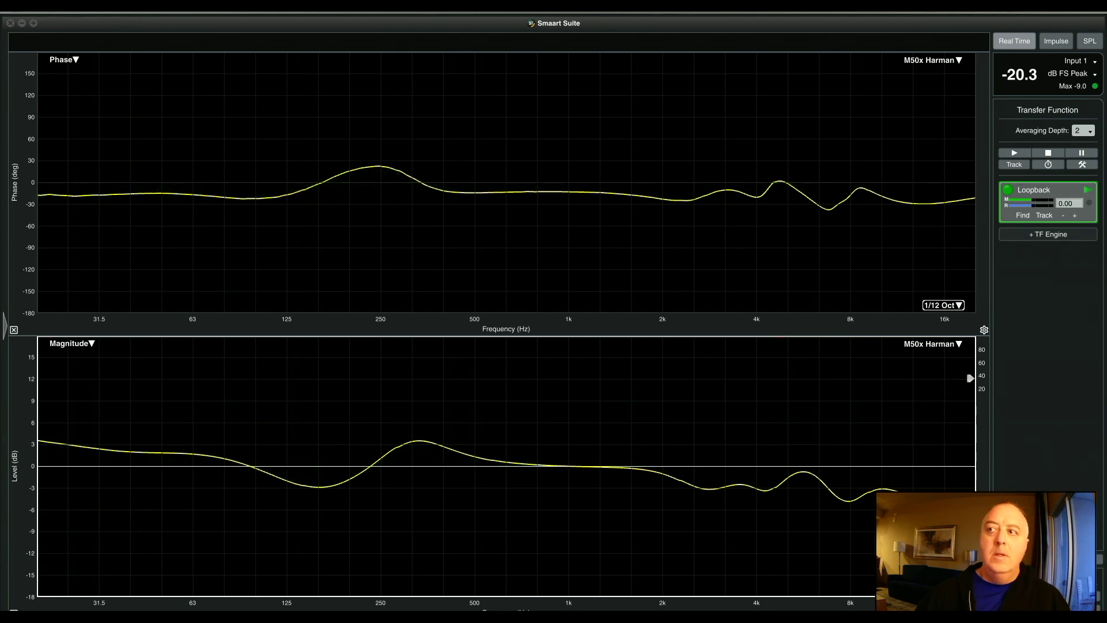
# Create a Pro-Q 3 bell cut at 156 Hz, −3.18 dB, Q about 2.96
pyautogui.moveTo(0, 127); pyautogui.dragTo(363, 86)
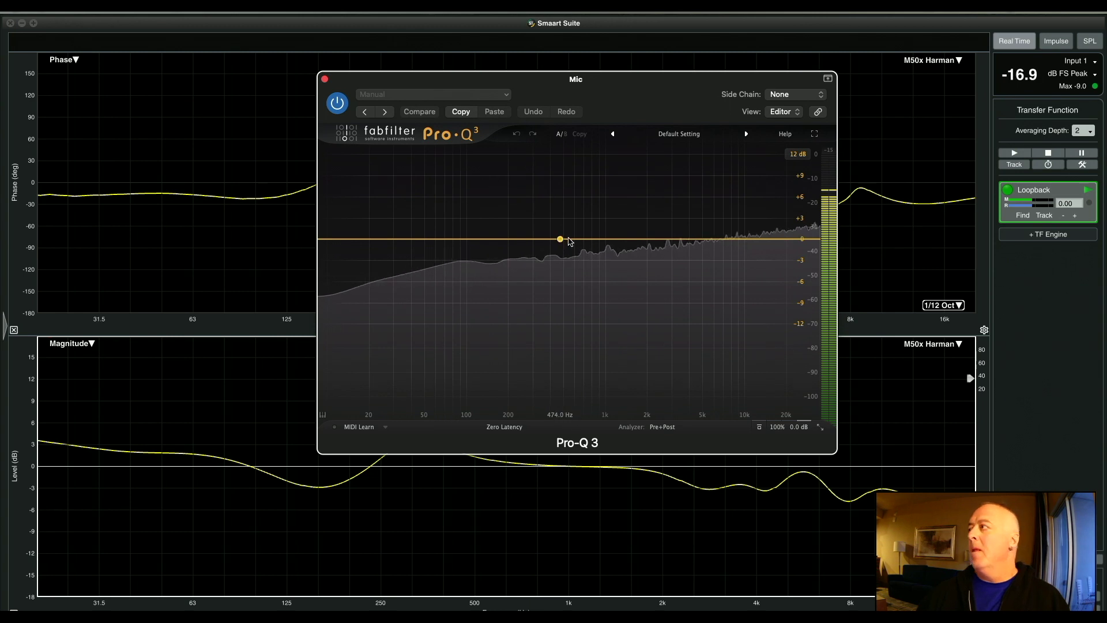
pyautogui.moveTo(446, 240); pyautogui.dragTo(456, 210)
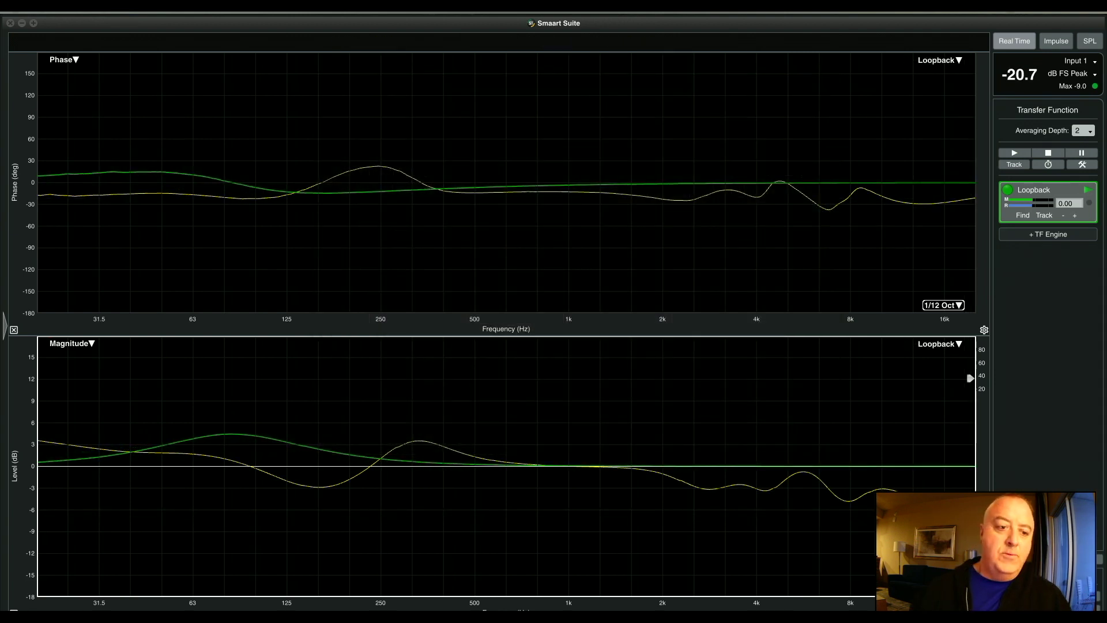
pyautogui.press('super+Tab')
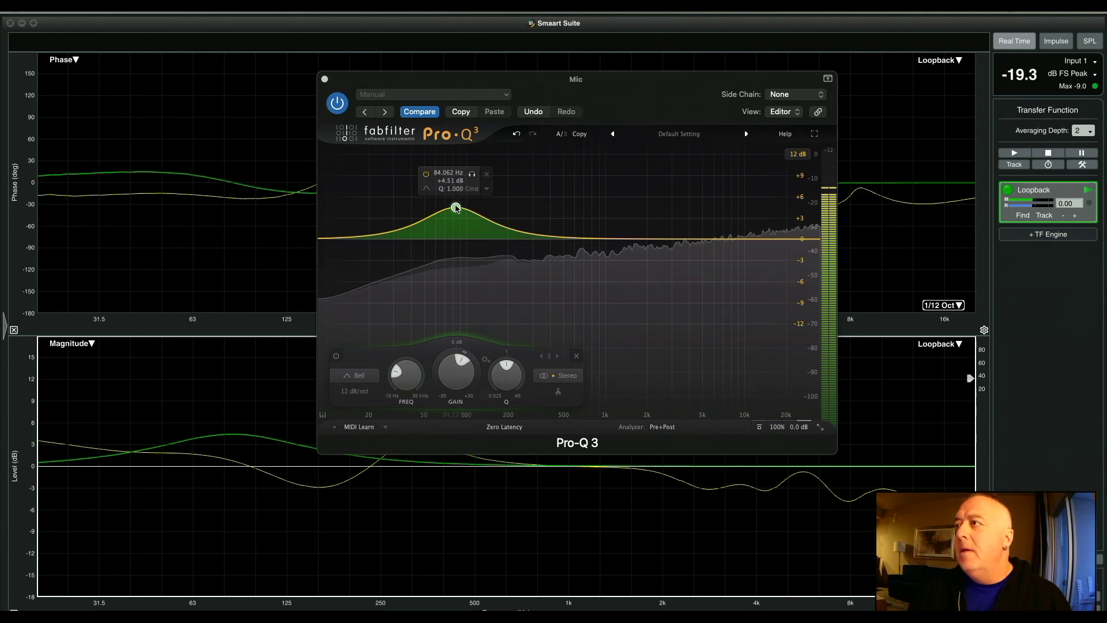
pyautogui.moveTo(455, 207); pyautogui.dragTo(496, 263)
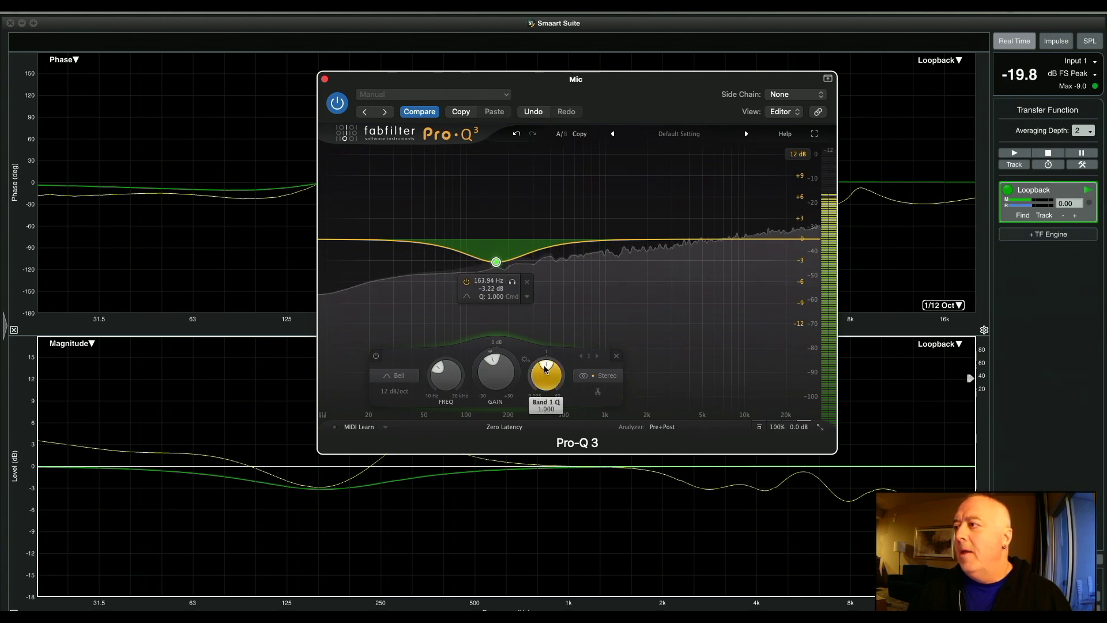
pyautogui.moveTo(542, 380); pyautogui.dragTo(574, 302)
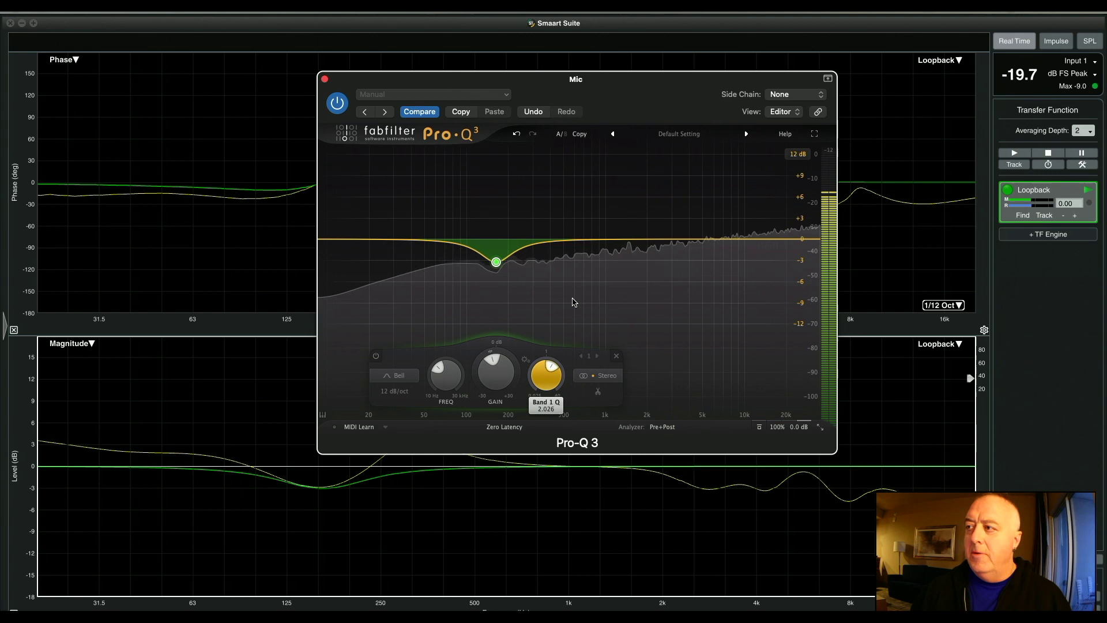
pyautogui.scroll(4, 545, 369)
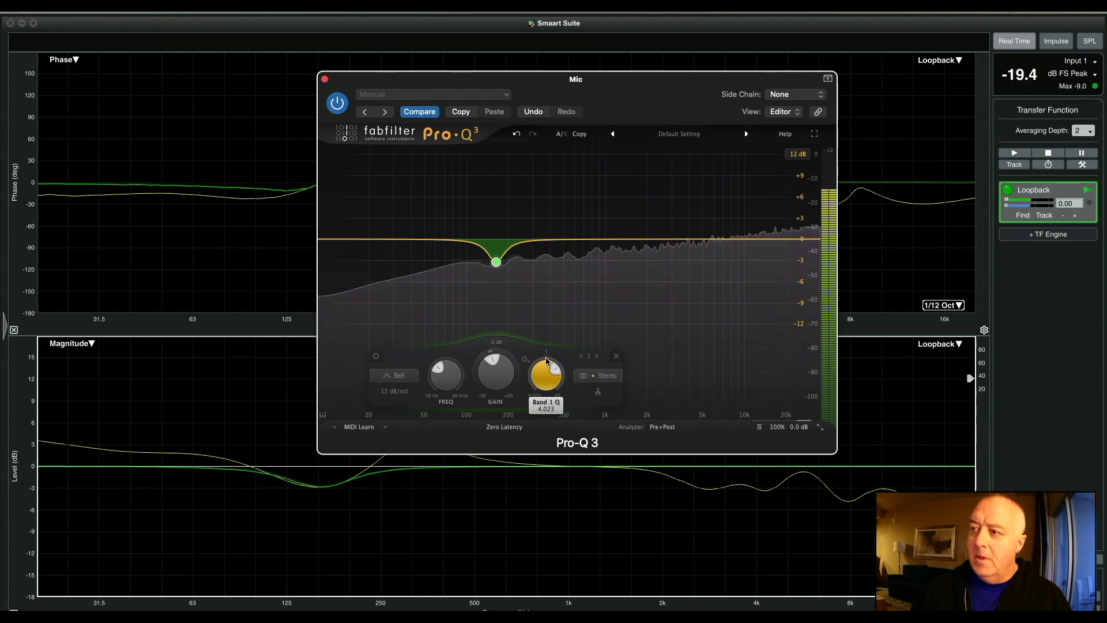
pyautogui.moveTo(503, 254)
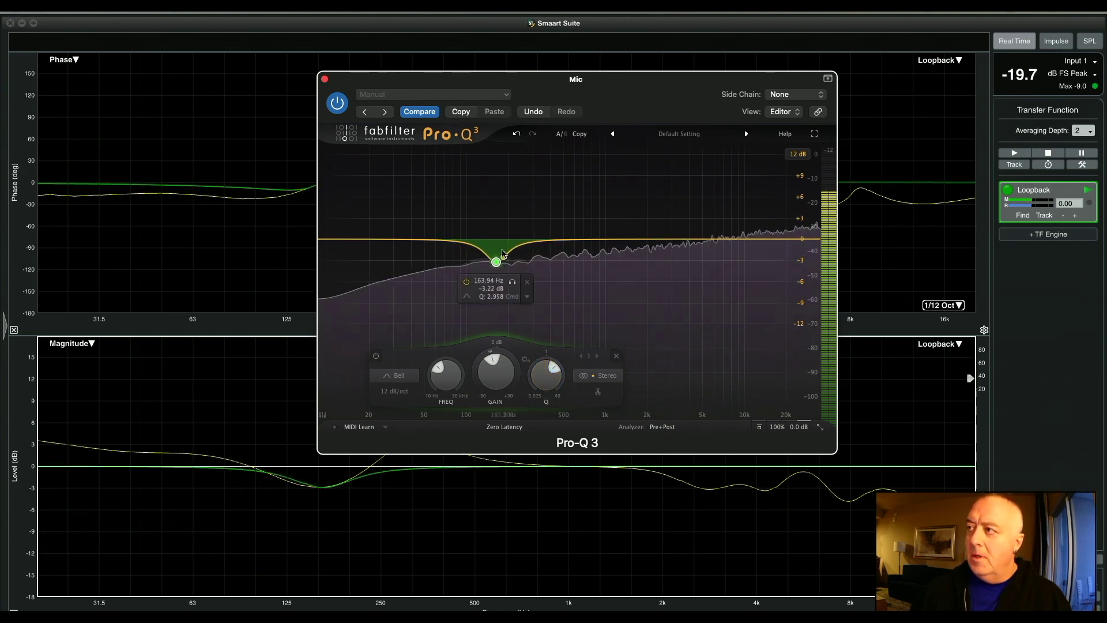
pyautogui.moveTo(497, 264); pyautogui.dragTo(494, 265)
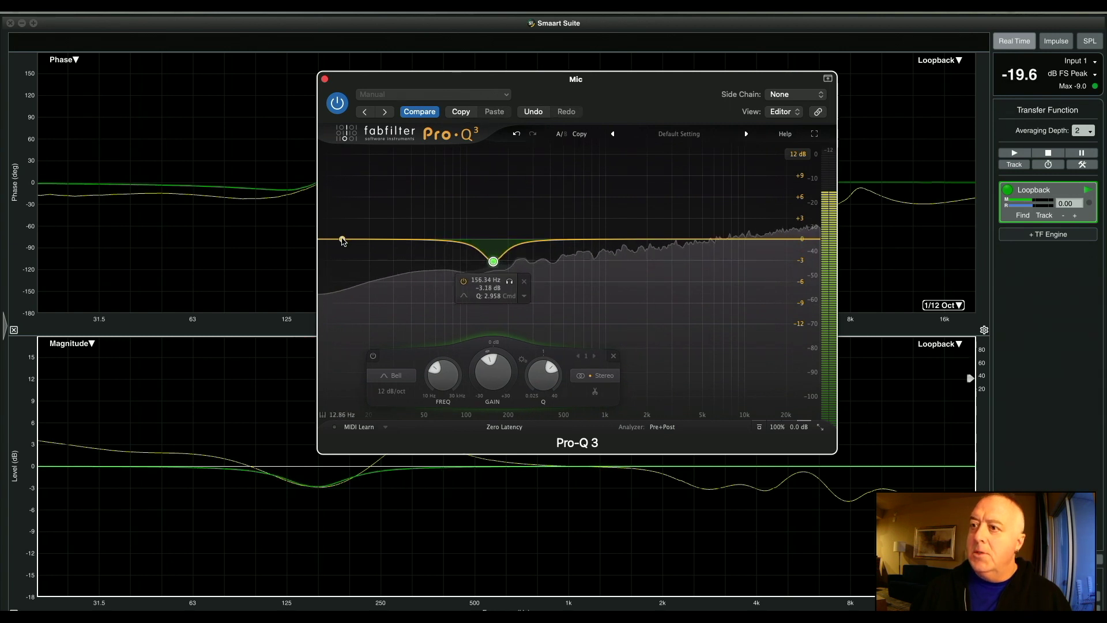
# Add a 16.6 Hz +7.7 dB low shelf, a small 54 Hz bell and a minimum-Q 25 Hz shelf
pyautogui.moveTo(342, 241); pyautogui.dragTo(358, 186)
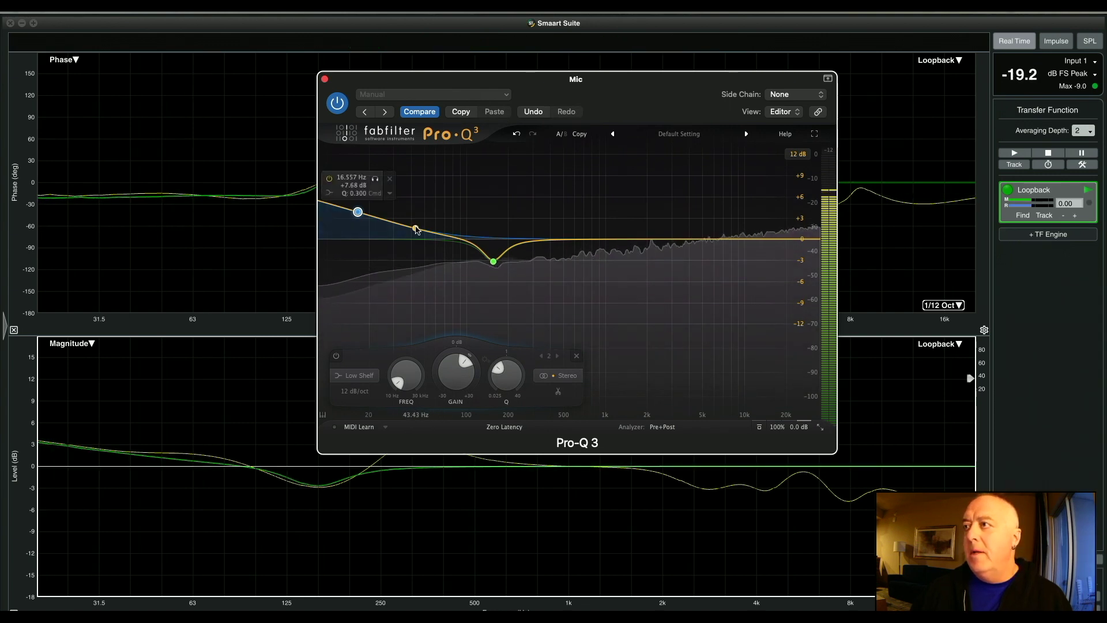
pyautogui.moveTo(416, 230); pyautogui.dragTo(430, 223)
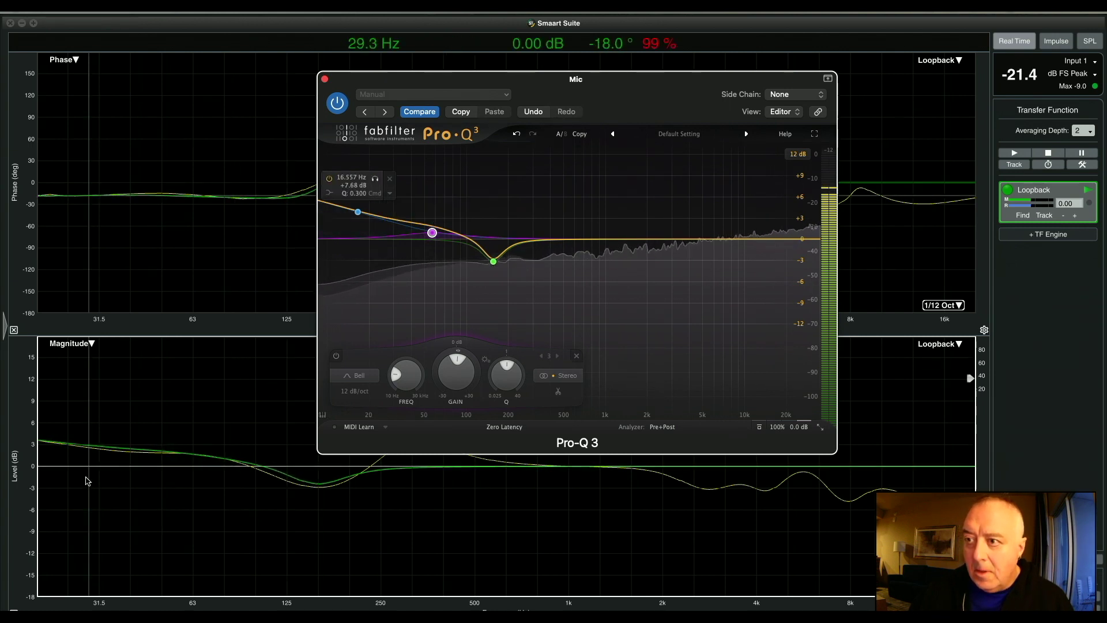
pyautogui.click(385, 224)
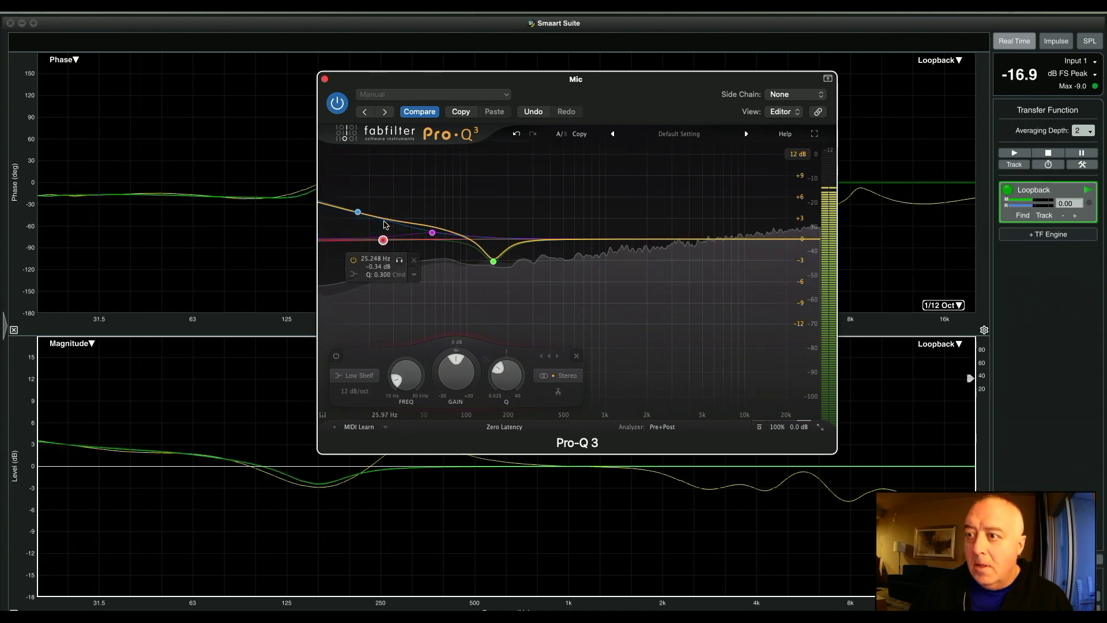
pyautogui.moveTo(498, 376); pyautogui.dragTo(501, 405)
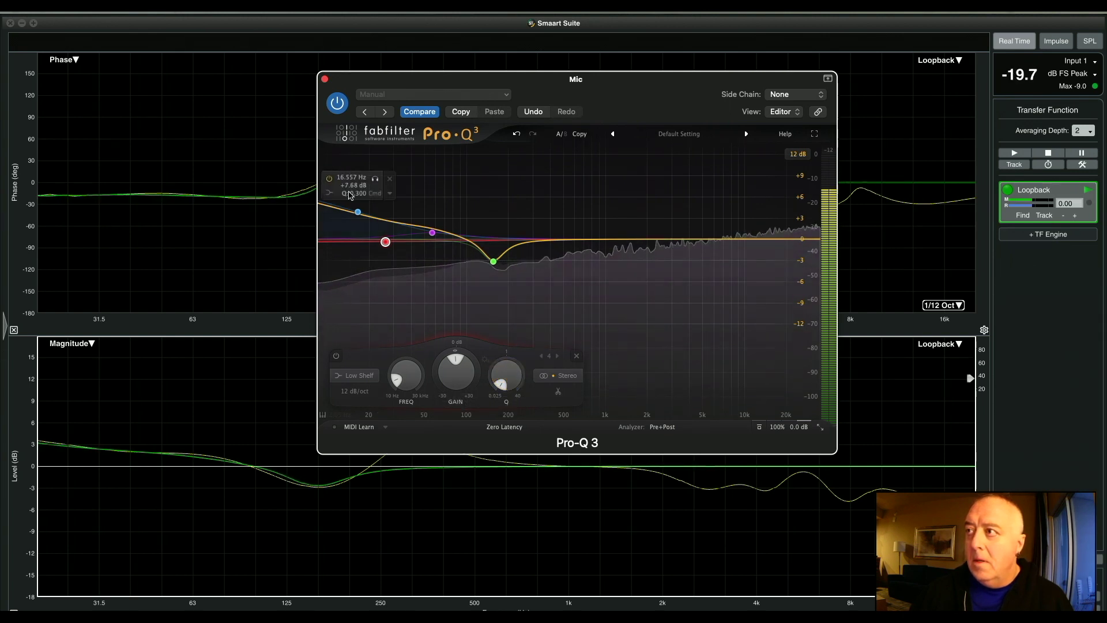
pyautogui.click(358, 212)
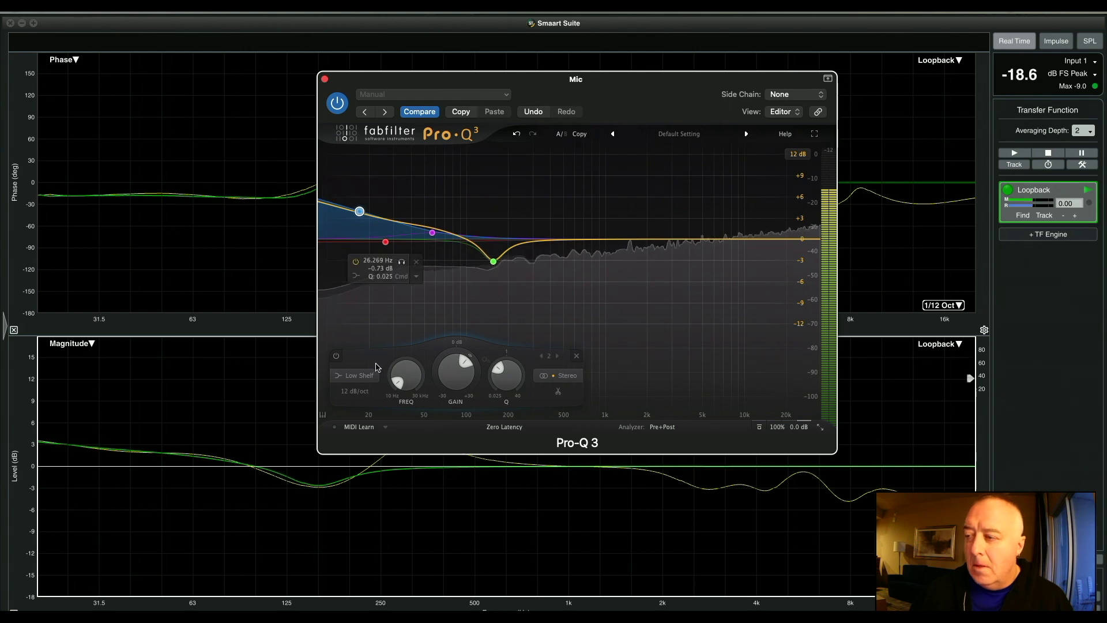
pyautogui.click(494, 263)
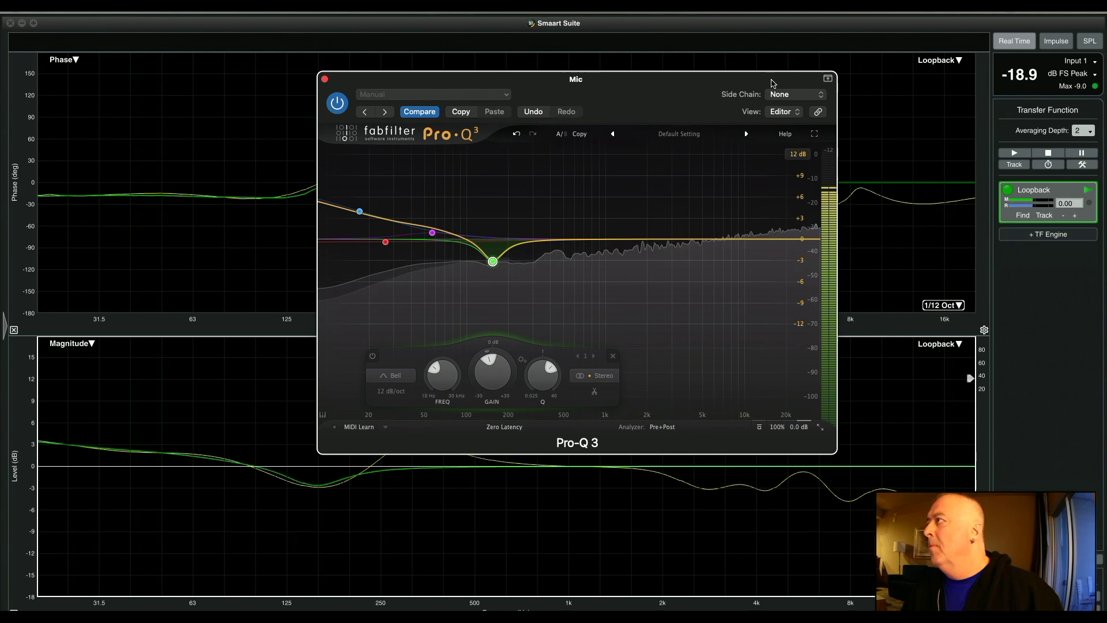
# Add a narrow Pro-Q 3 bell boost of about +4 dB near 328 Hz
pyautogui.moveTo(773, 83); pyautogui.dragTo(422, 54)
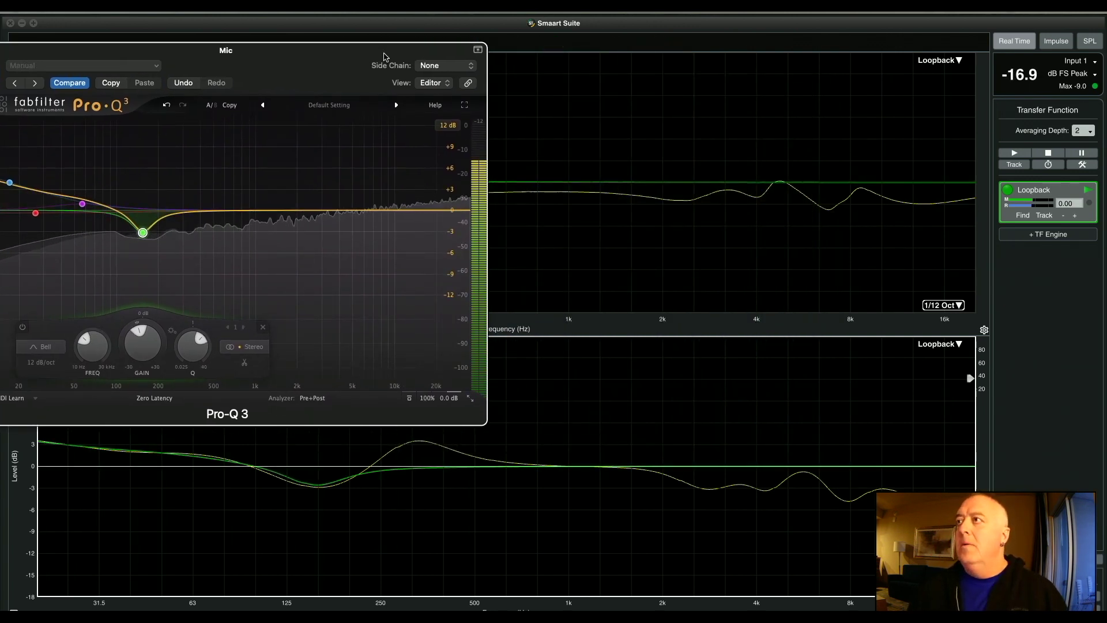
pyautogui.moveTo(382, 54); pyautogui.dragTo(300, 79)
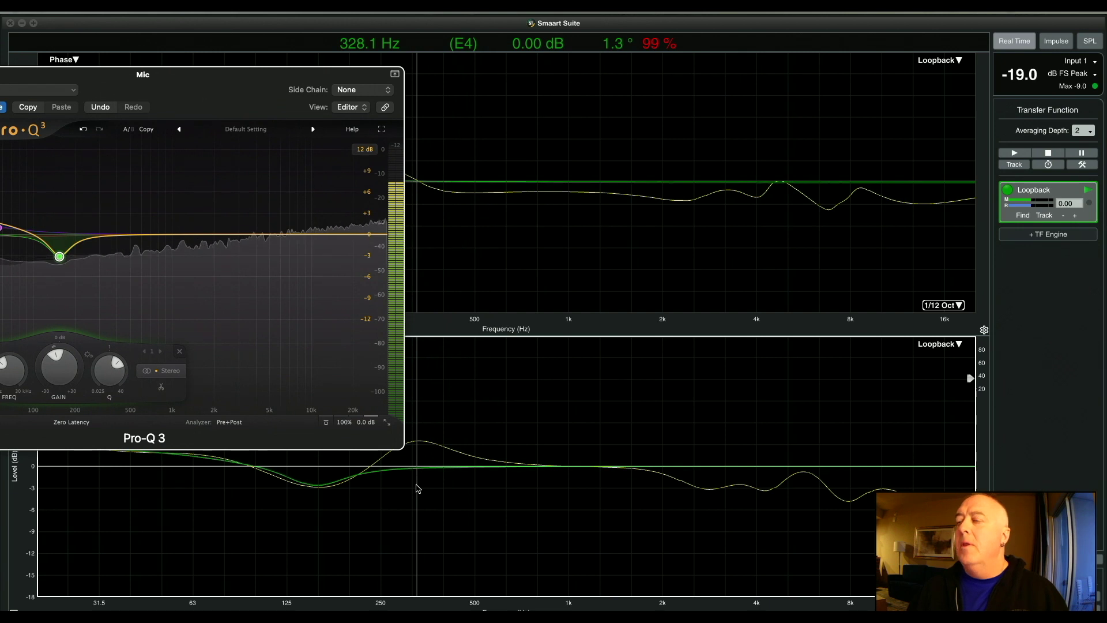
pyautogui.moveTo(109, 82); pyautogui.dragTo(140, 82)
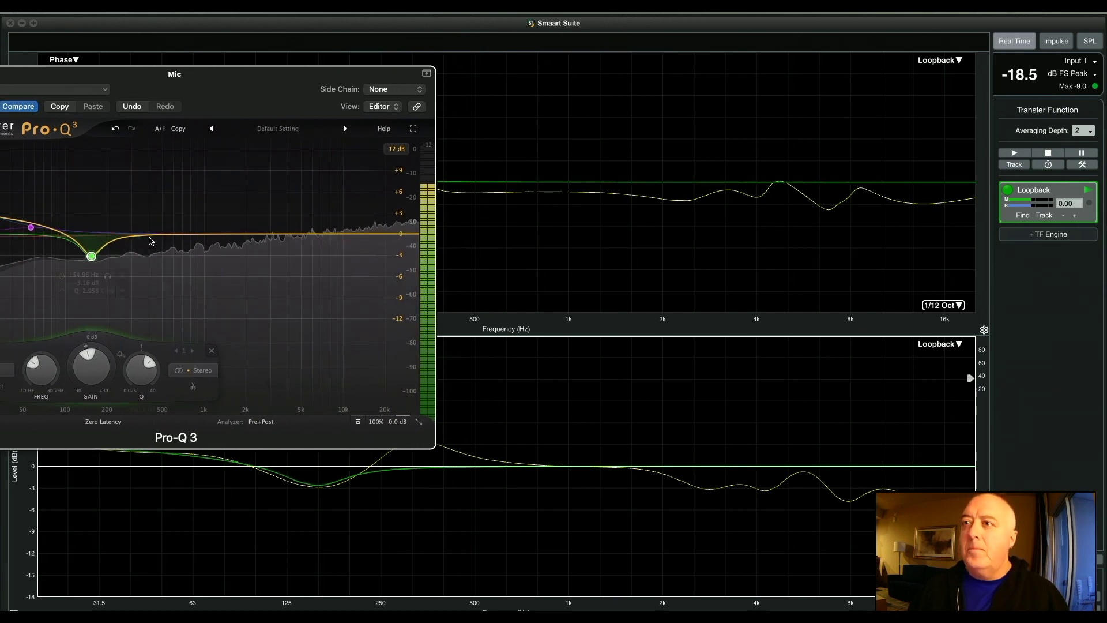
pyautogui.moveTo(152, 234); pyautogui.dragTo(140, 212)
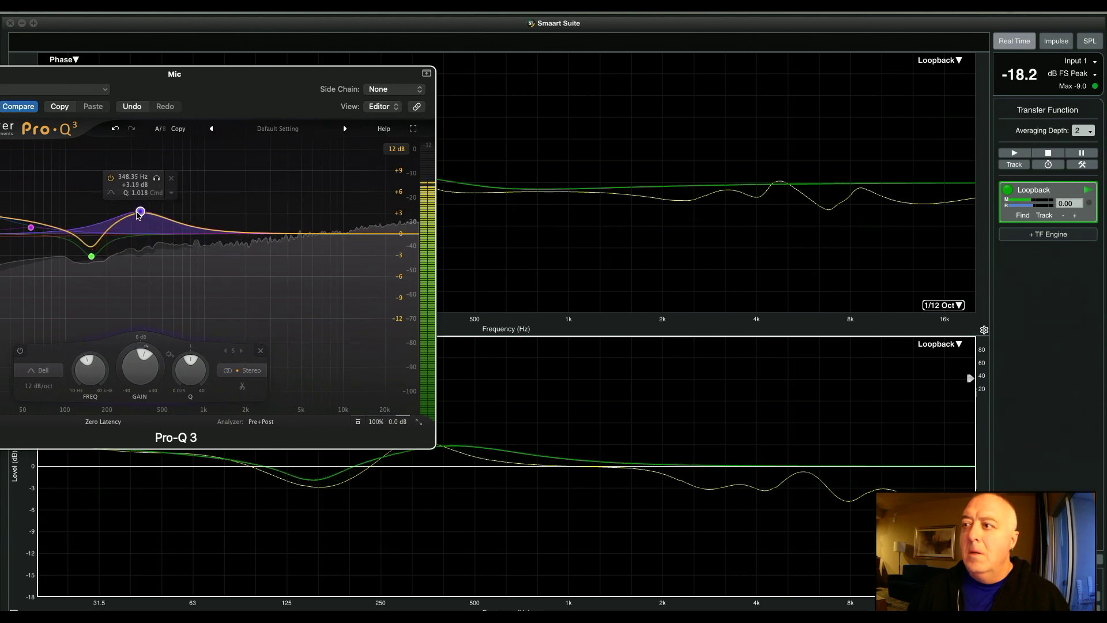
pyautogui.moveTo(251, 92); pyautogui.dragTo(908, 111)
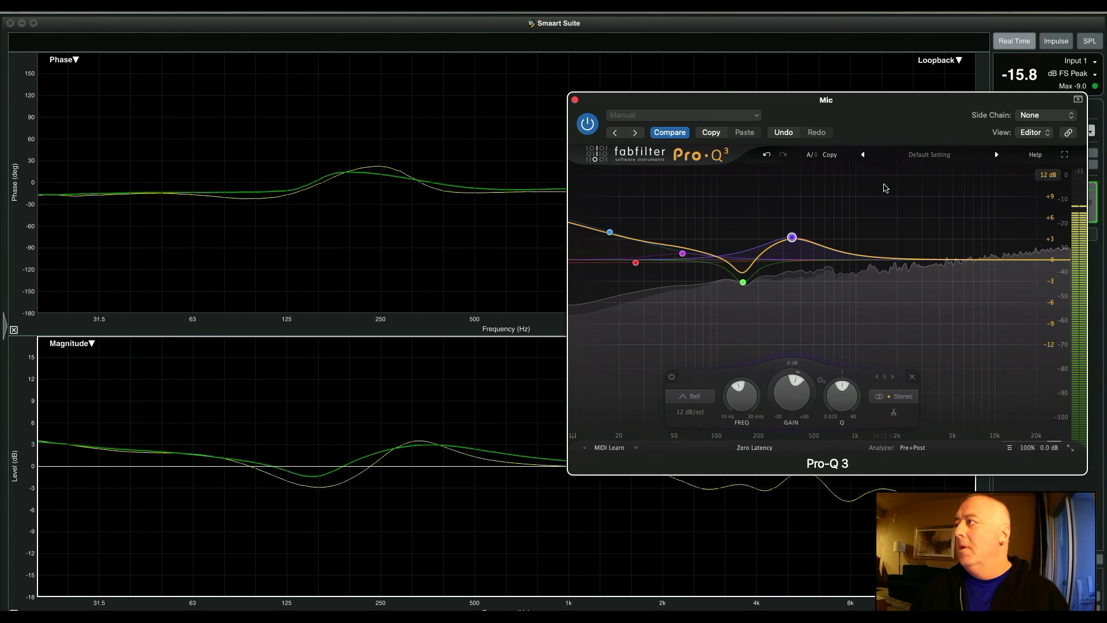
pyautogui.moveTo(792, 240)
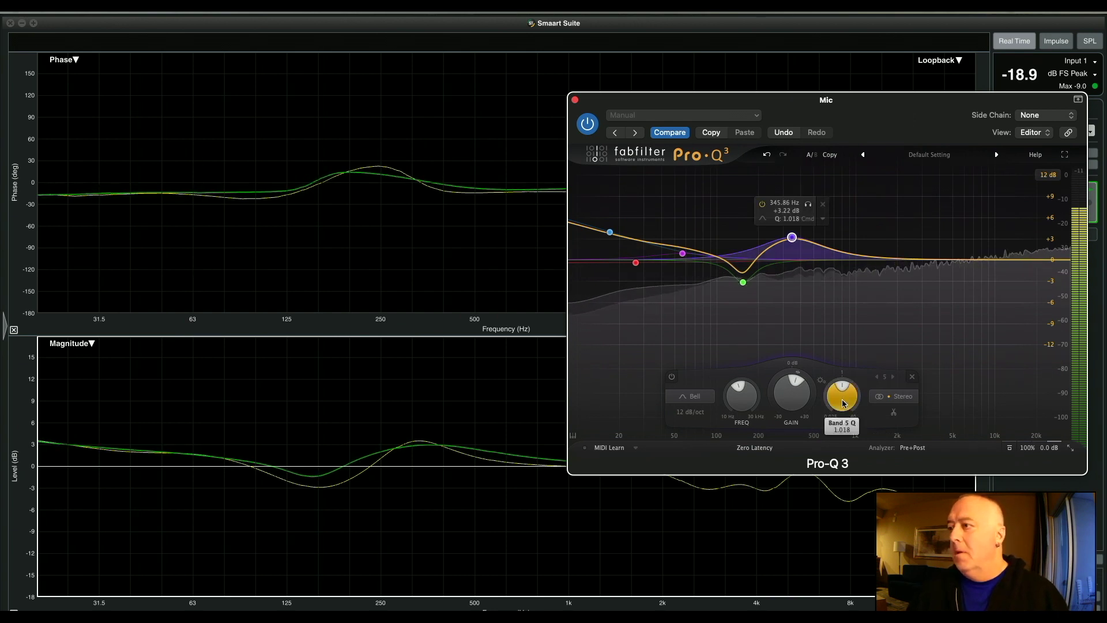
pyautogui.moveTo(843, 404); pyautogui.dragTo(845, 389)
pyautogui.moveTo(790, 239)
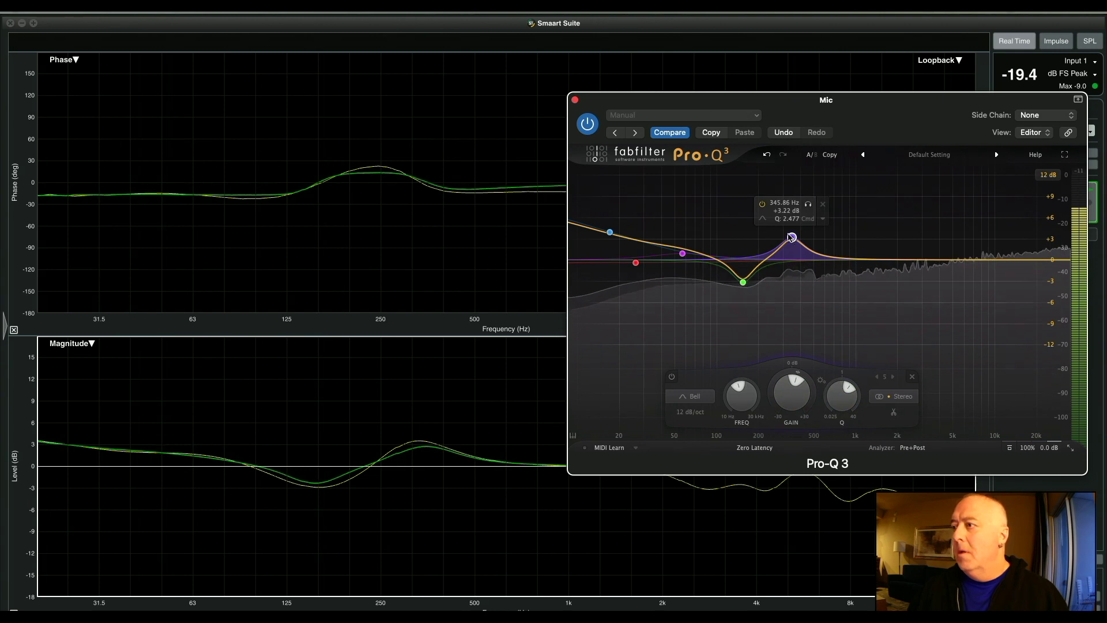
pyautogui.moveTo(792, 237); pyautogui.dragTo(789, 234)
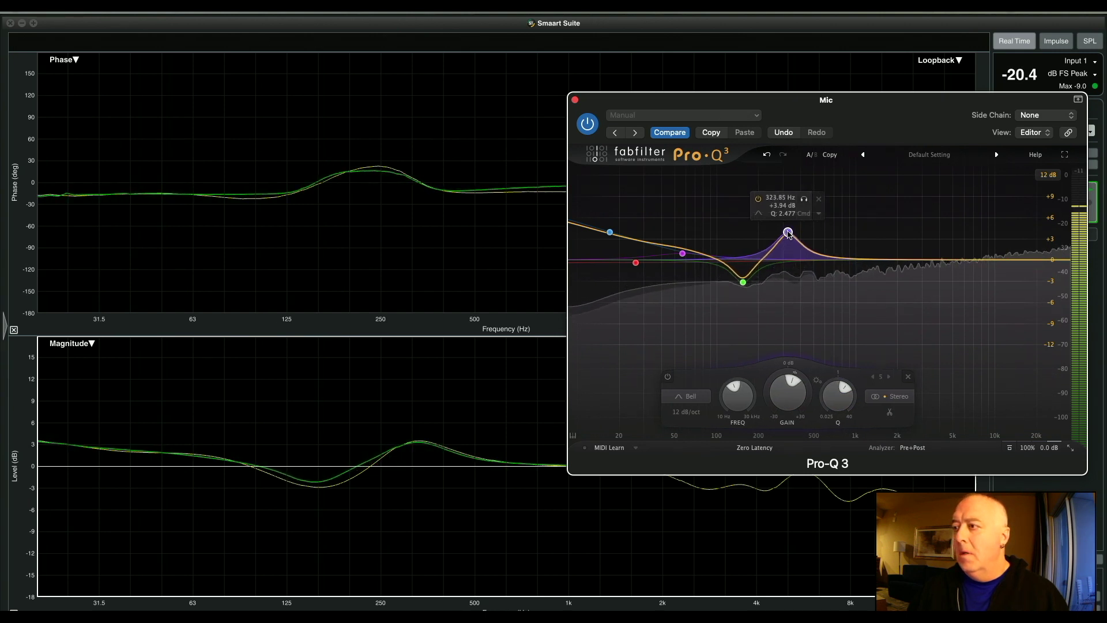
# Retune the low dip to 163.6 Hz, −3.99 dB, and select the 57 Hz band
pyautogui.moveTo(753, 293)
pyautogui.moveTo(746, 283); pyautogui.dragTo(754, 290)
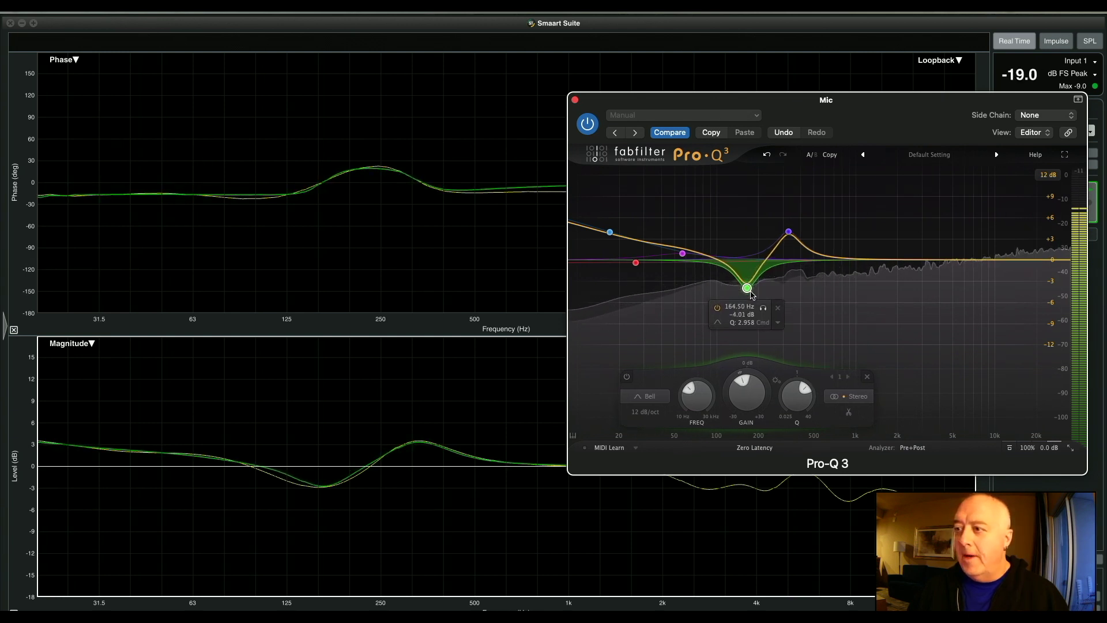
pyautogui.scroll(-2, 792, 405)
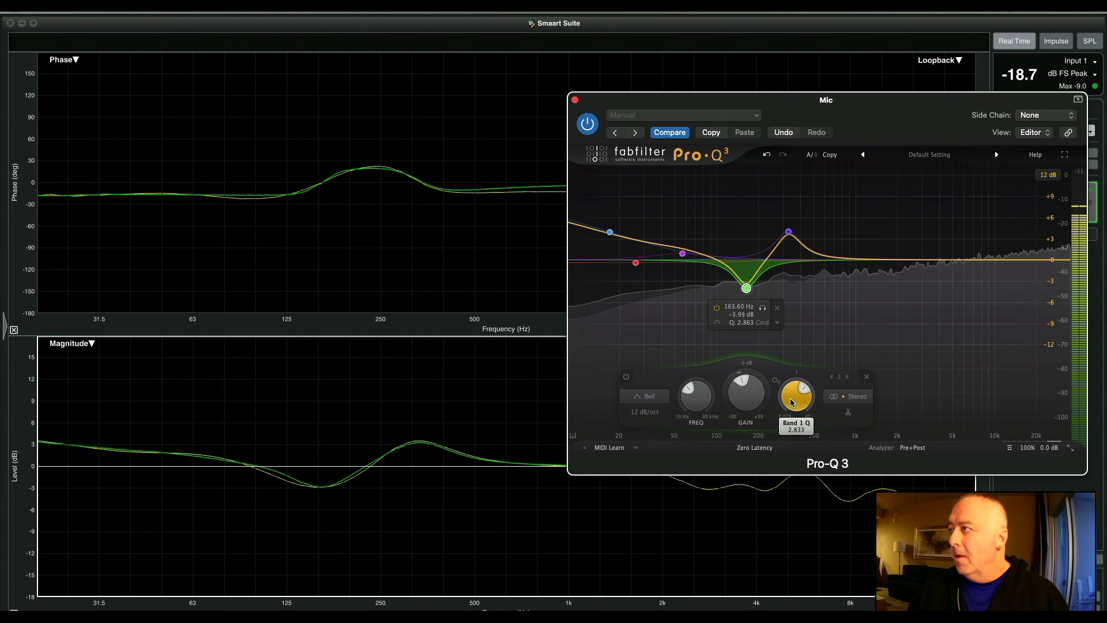
pyautogui.moveTo(748, 293)
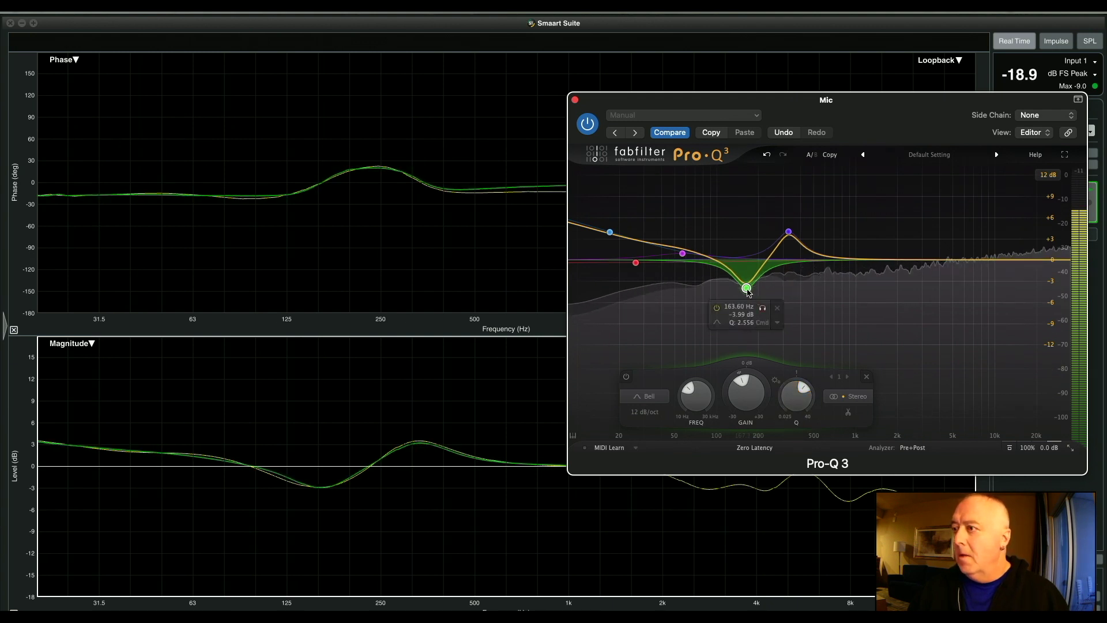
pyautogui.click(683, 255)
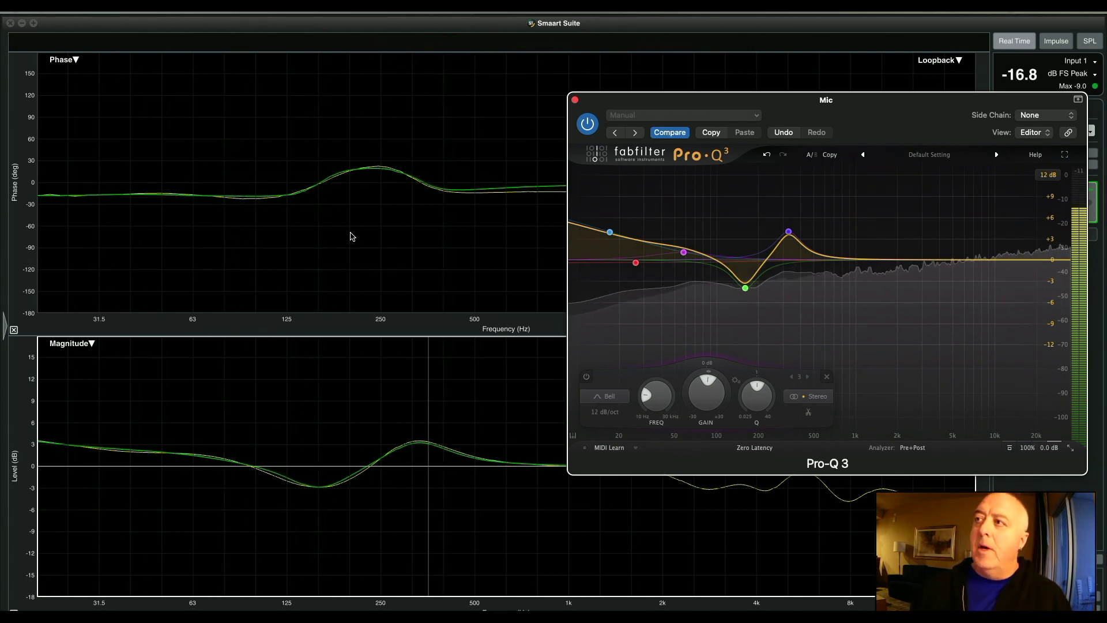
# Add a Pro-Q 3 high shelf near 4.9 kHz cutting about 2.2 dB
pyautogui.moveTo(902, 118); pyautogui.dragTo(199, 118)
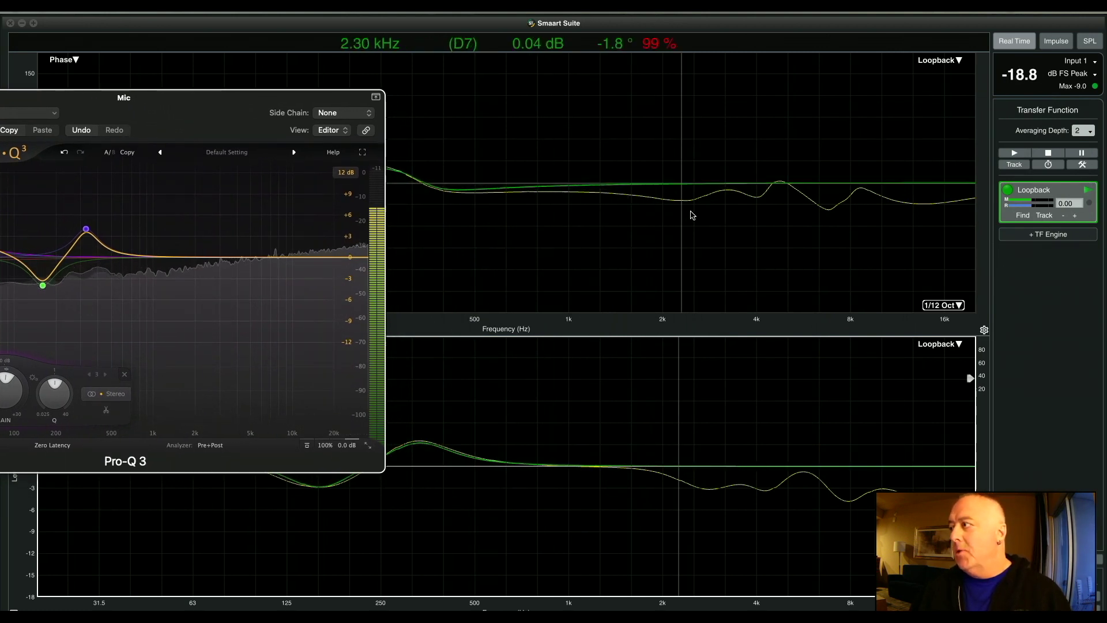
pyautogui.moveTo(349, 260); pyautogui.dragTo(249, 273)
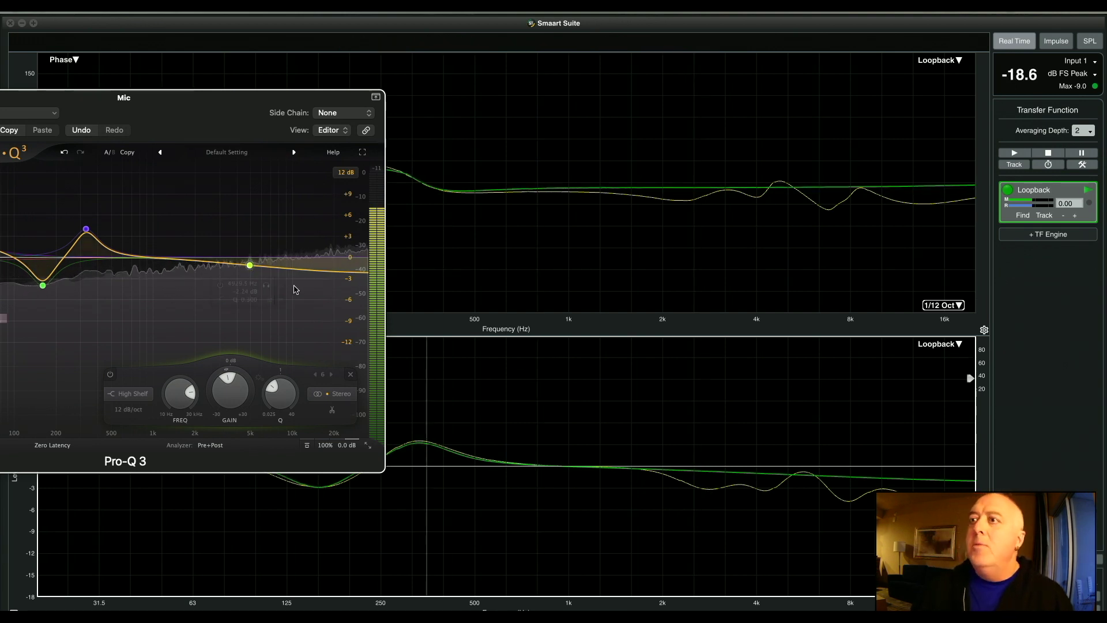
# Add a narrow dip at about 2858 Hz, −2.48 dB, Q 3.246
pyautogui.click(205, 267)
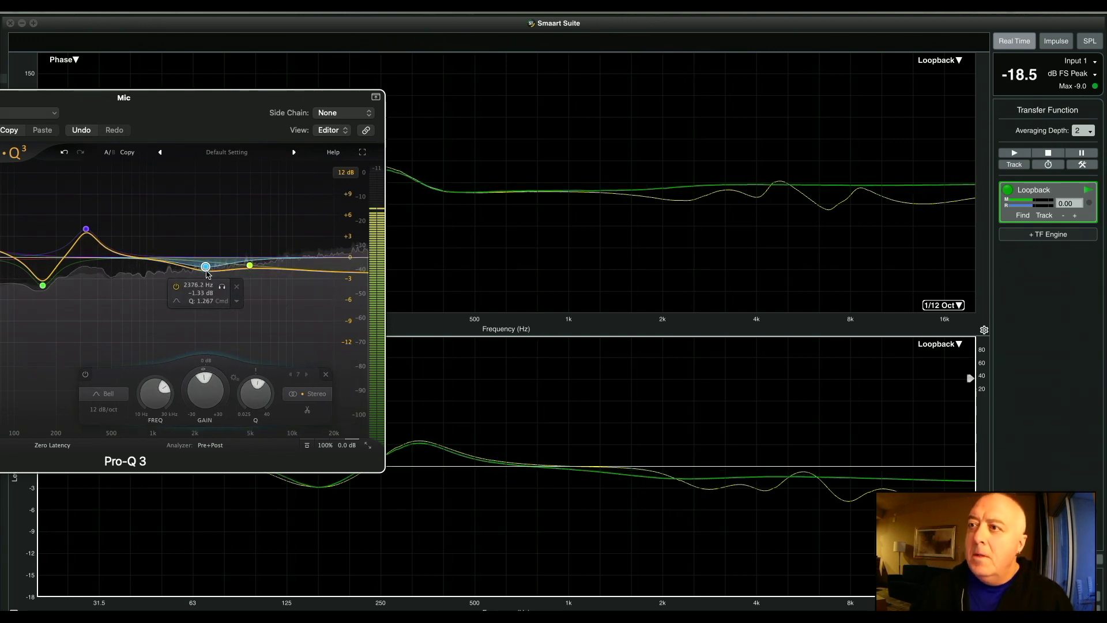
pyautogui.moveTo(206, 271); pyautogui.dragTo(215, 273)
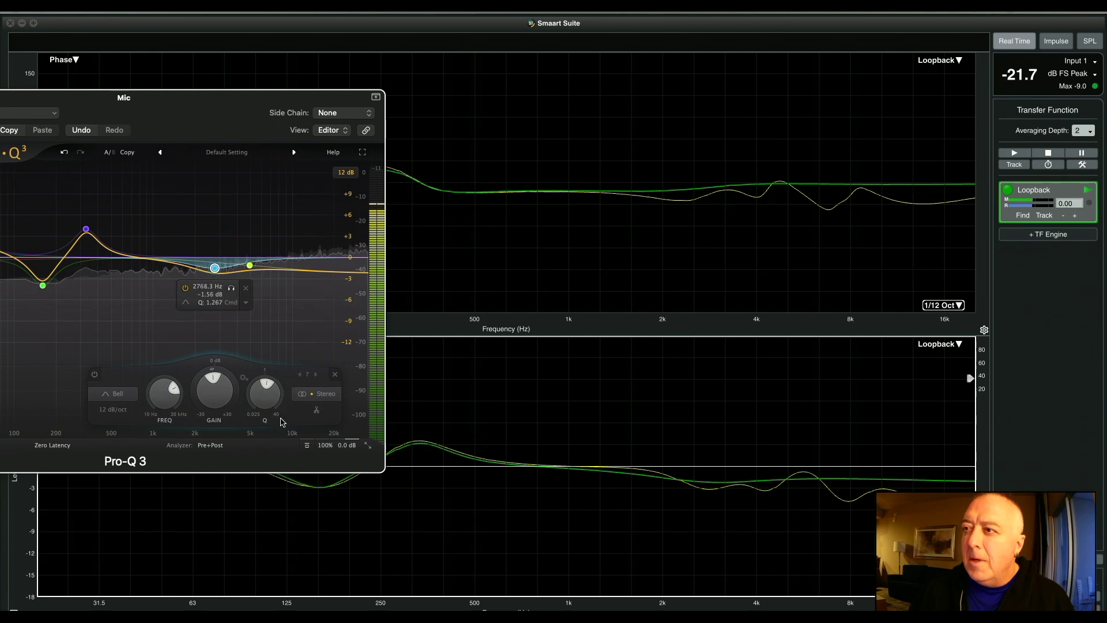
pyautogui.moveTo(263, 393); pyautogui.dragTo(267, 385)
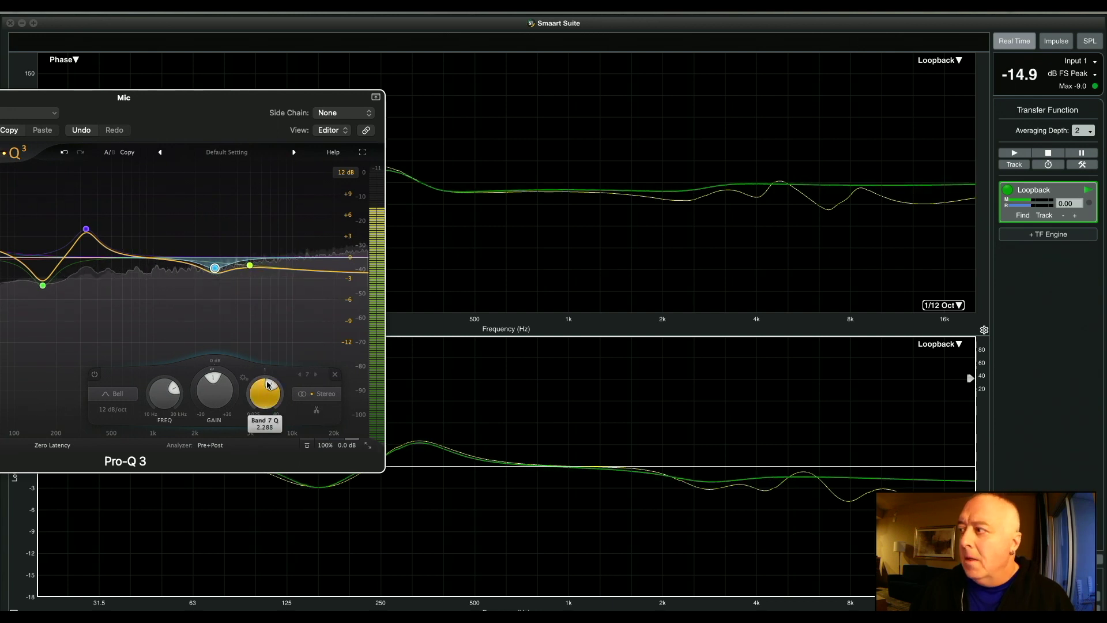
pyautogui.moveTo(214, 270); pyautogui.dragTo(216, 277)
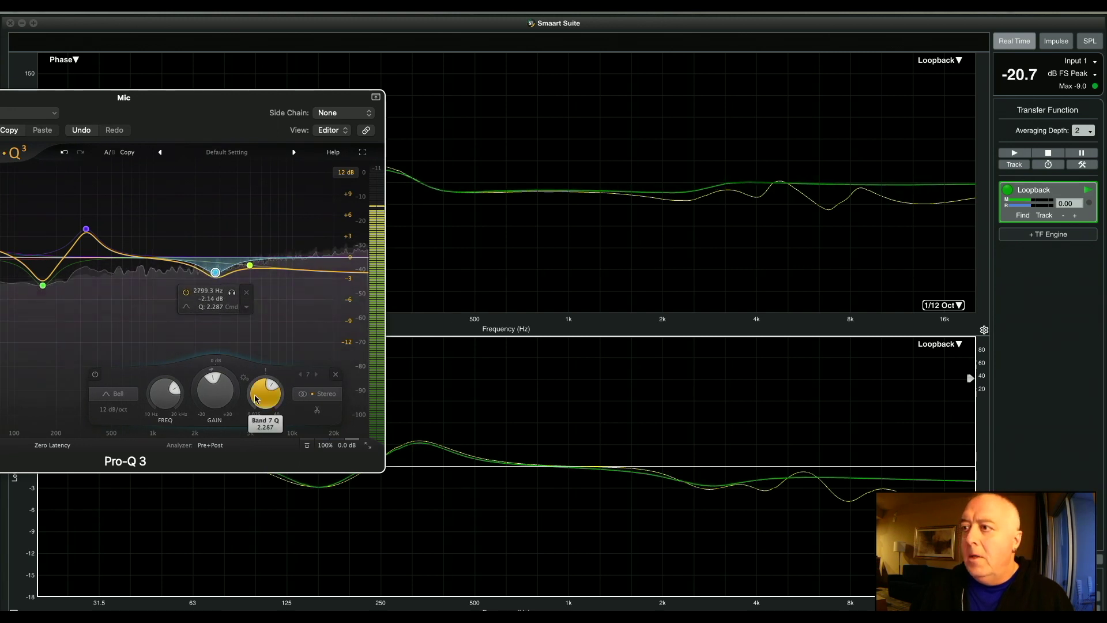
pyautogui.moveTo(258, 400); pyautogui.dragTo(267, 380)
pyautogui.moveTo(217, 276)
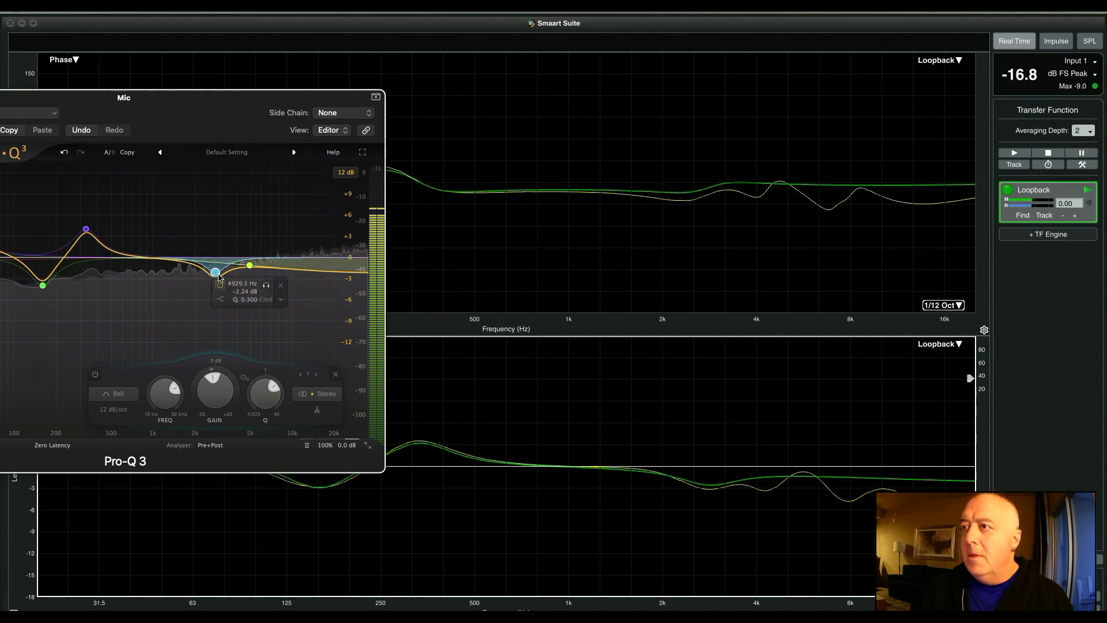
pyautogui.moveTo(218, 279); pyautogui.dragTo(220, 282)
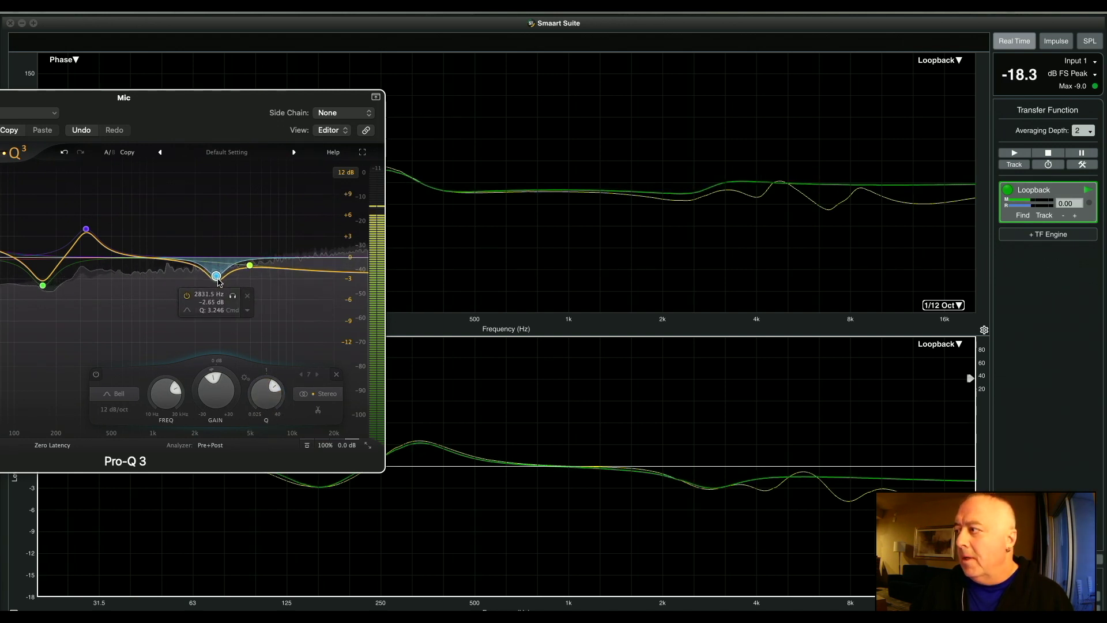
pyautogui.scroll(2, 219, 282)
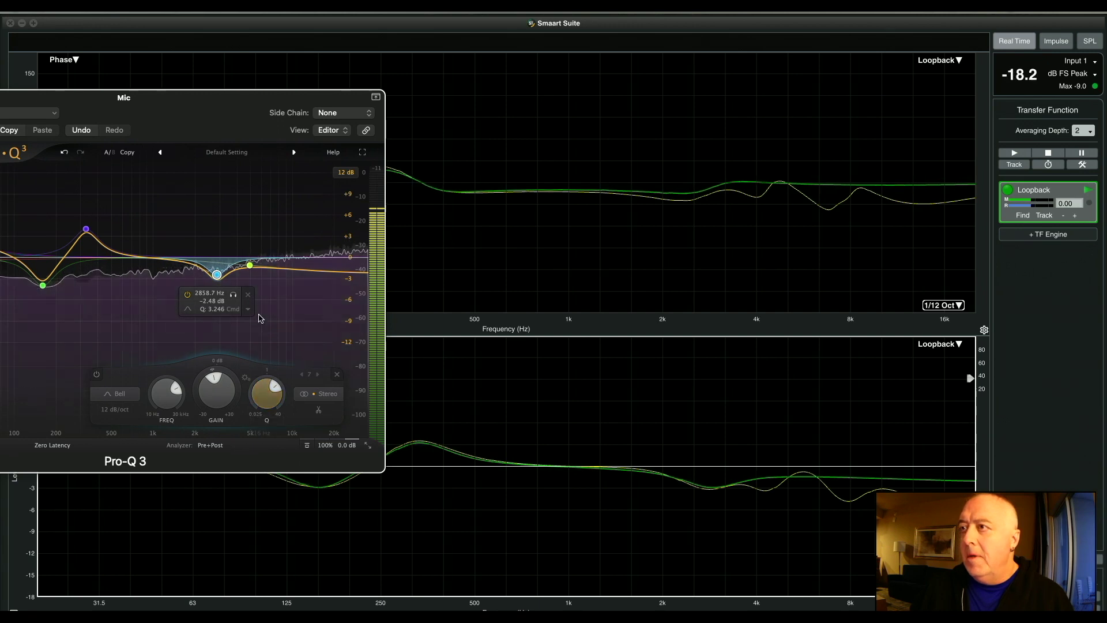
# Move the high shelf to about 5.1 kHz, −1.72 dB
pyautogui.click(250, 266)
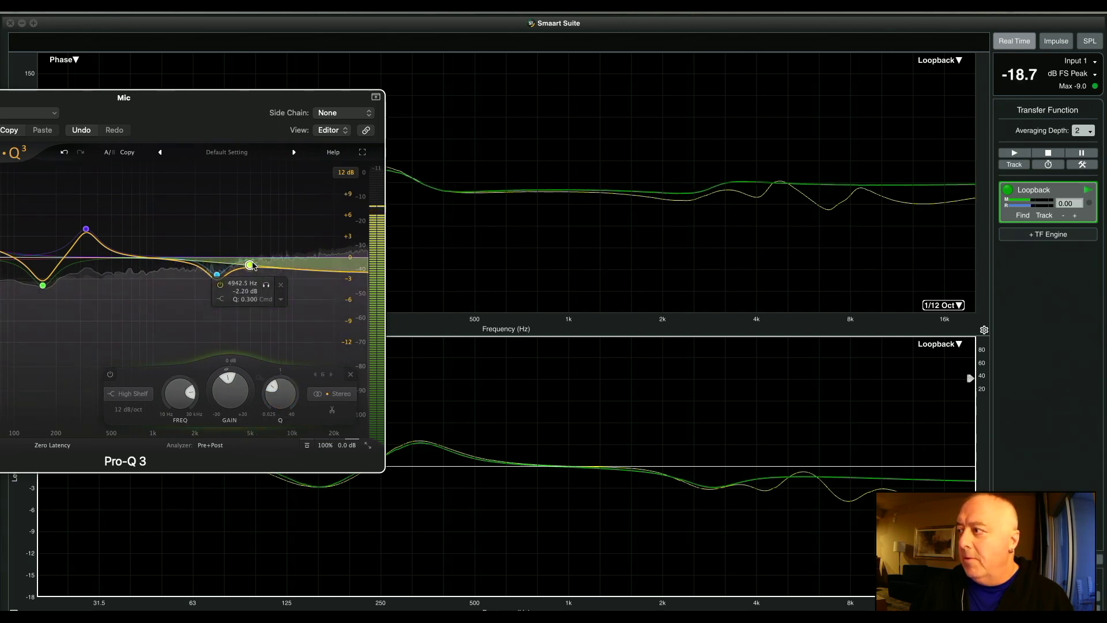
pyautogui.moveTo(252, 266); pyautogui.dragTo(255, 264)
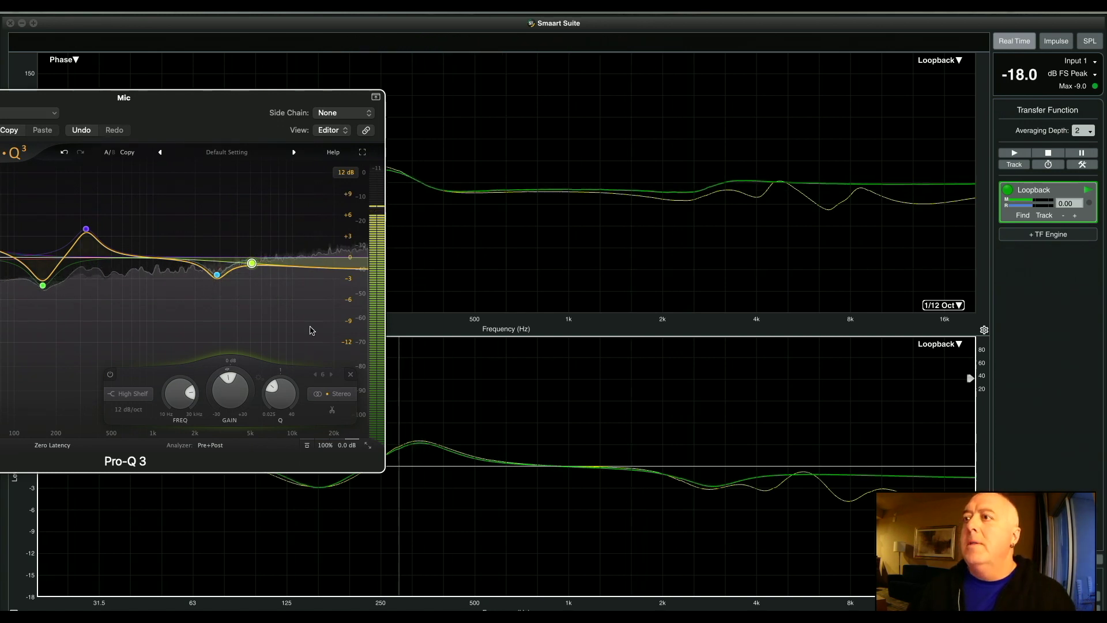
pyautogui.moveTo(259, 281)
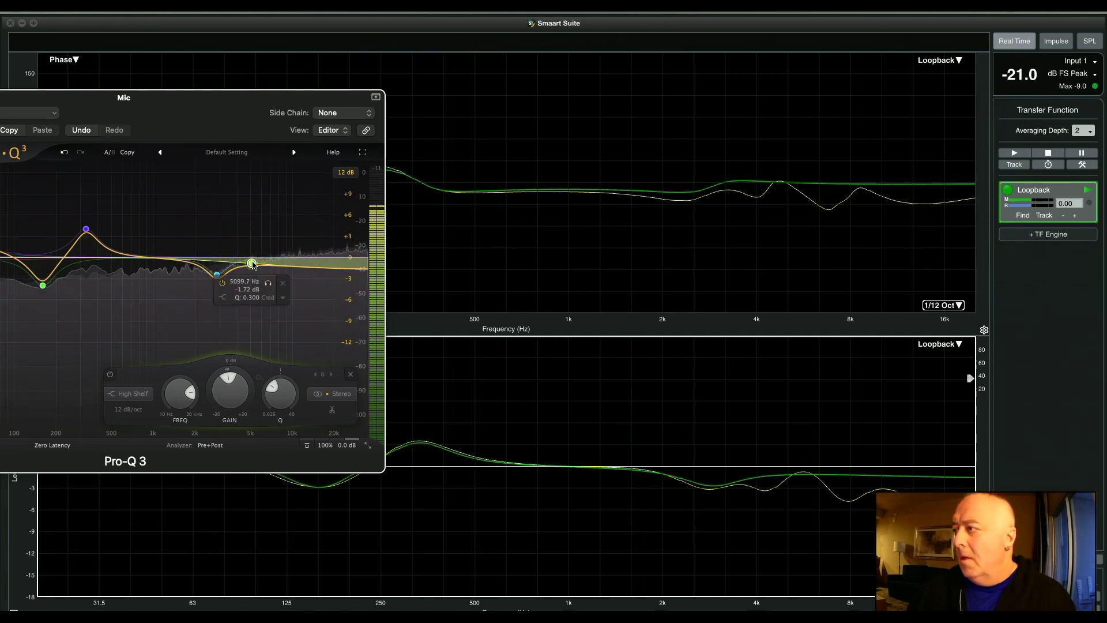
# Add a new narrow dip band near 4.9 kHz in Pro-Q 3
pyautogui.click(767, 513)
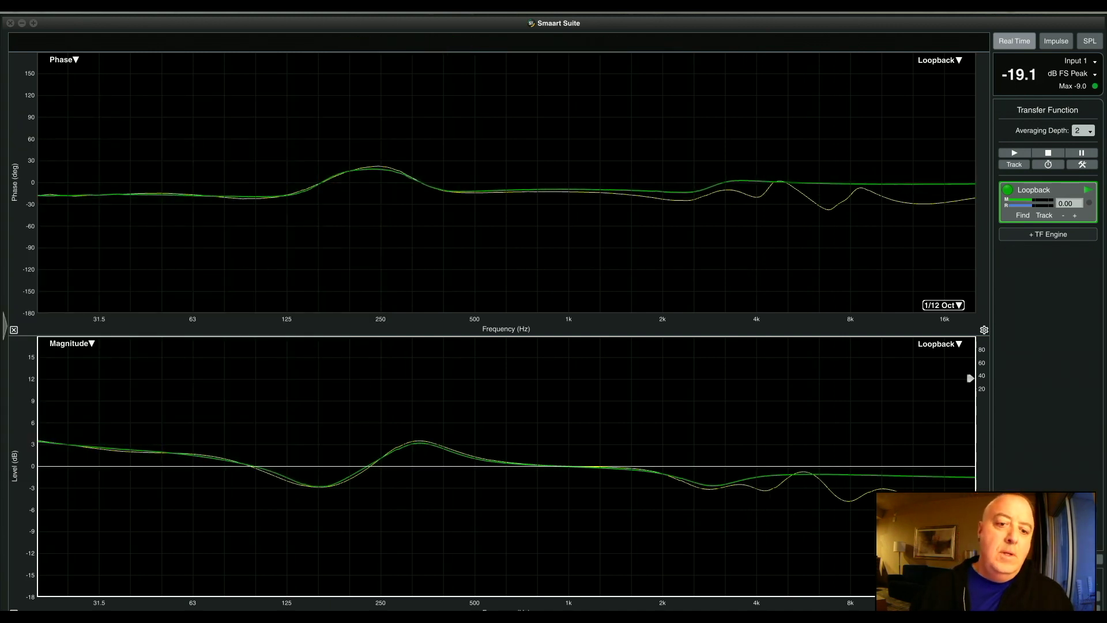
pyautogui.press('super+Tab')
pyautogui.moveTo(173, 270); pyautogui.dragTo(242, 281)
pyautogui.moveTo(277, 393); pyautogui.dragTo(284, 376)
# Refine the notch to about 4.28 kHz, −2.9 dB, Q 8.88
pyautogui.moveTo(243, 275)
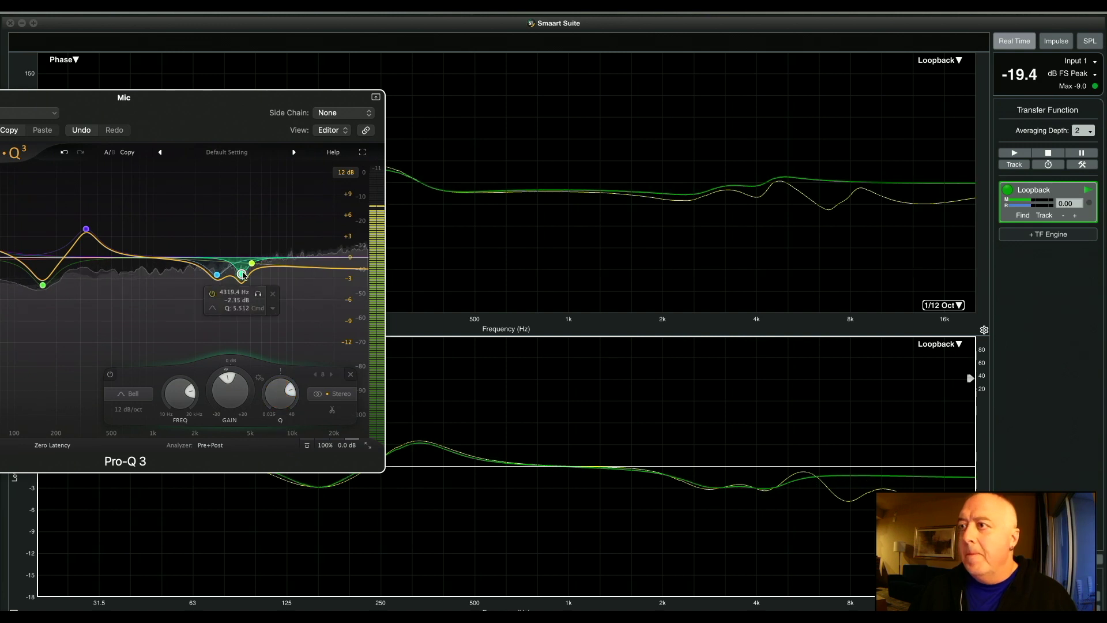
pyautogui.moveTo(240, 278); pyautogui.dragTo(244, 279)
pyautogui.moveTo(276, 394); pyautogui.dragTo(277, 392)
pyautogui.moveTo(243, 269)
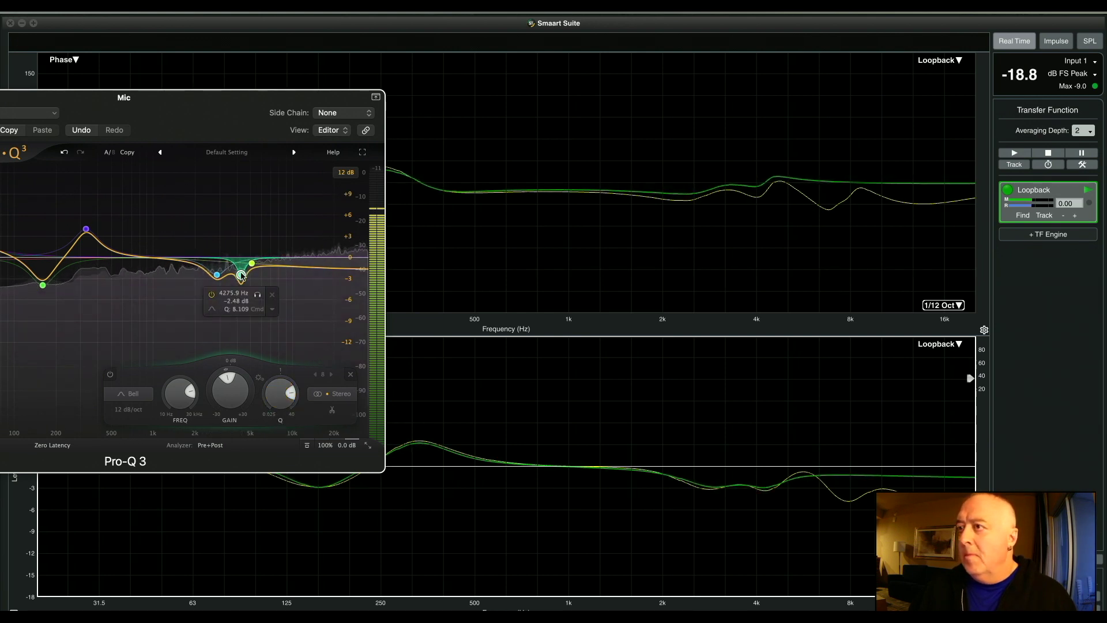
pyautogui.moveTo(242, 279); pyautogui.dragTo(241, 281)
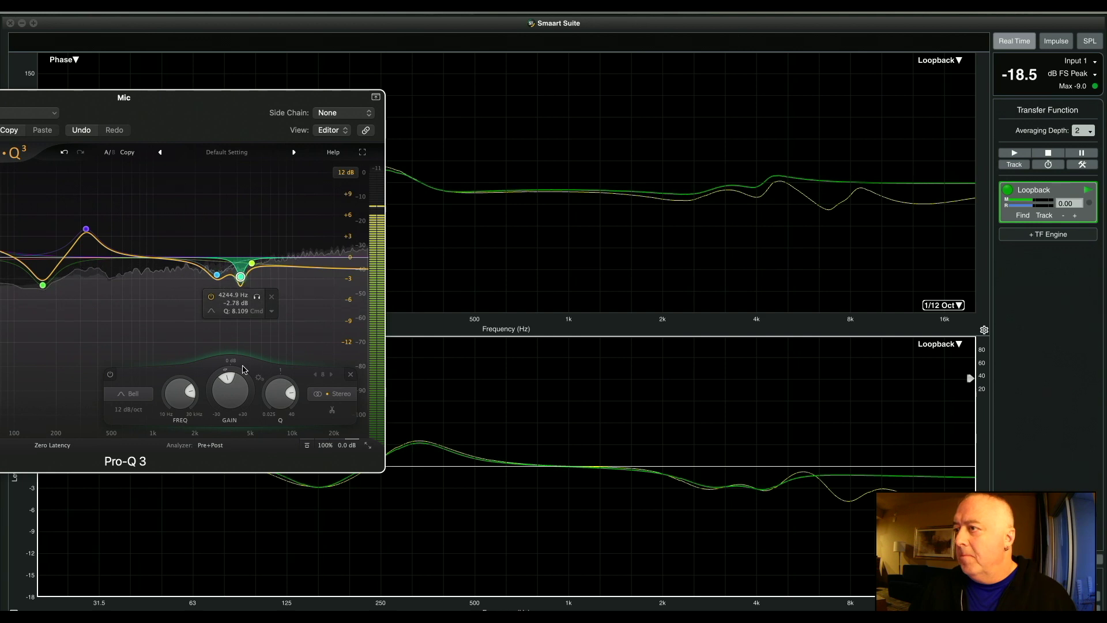
pyautogui.moveTo(249, 378)
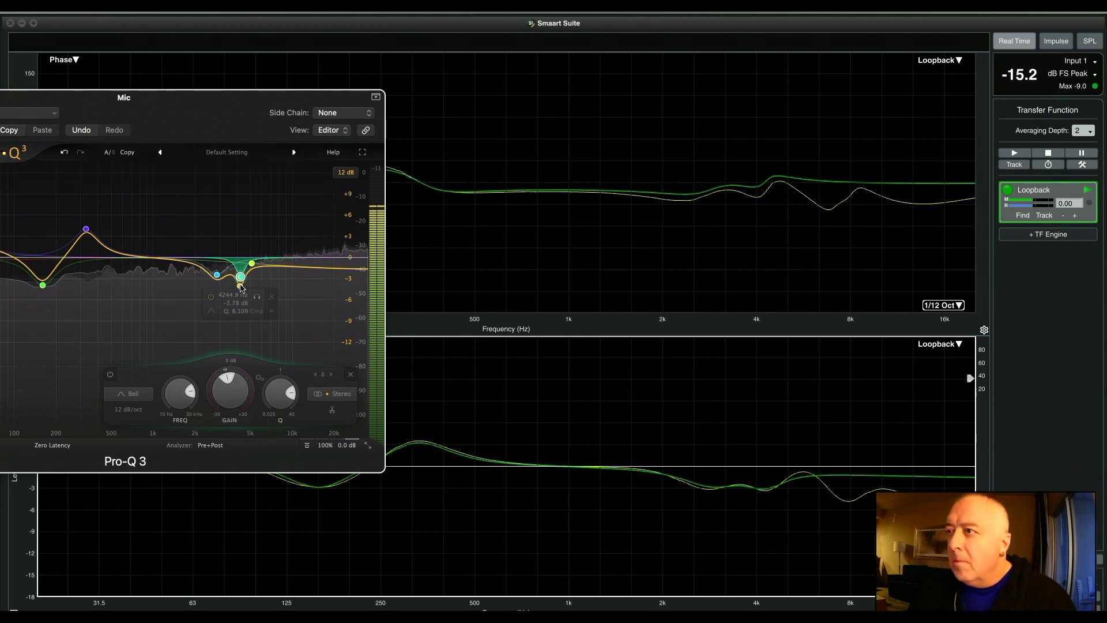
pyautogui.moveTo(241, 280)
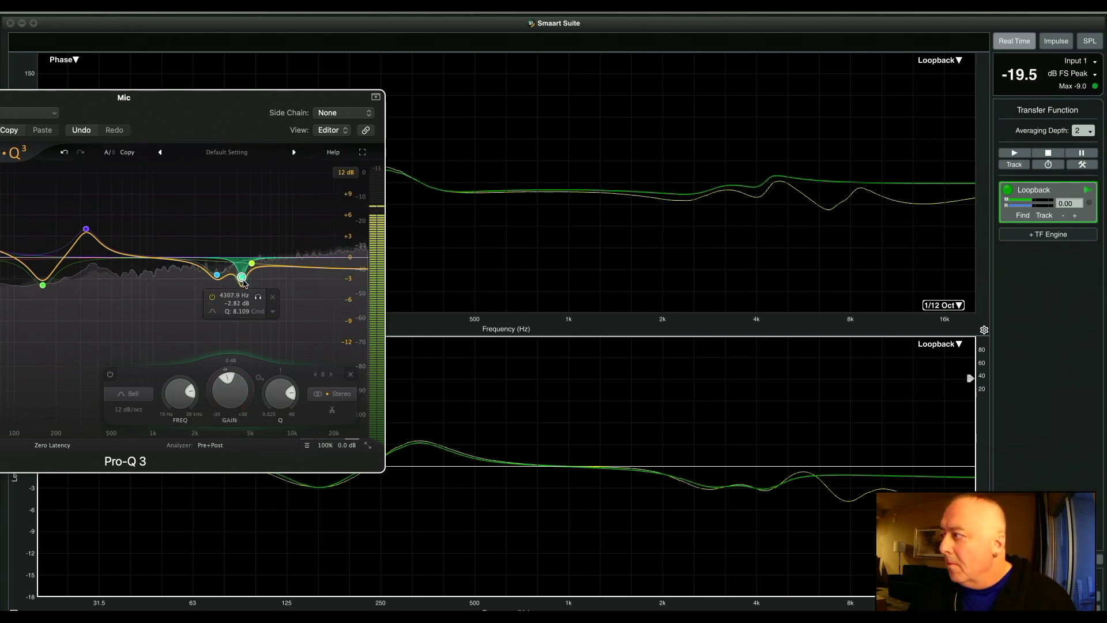
pyautogui.moveTo(243, 279); pyautogui.dragTo(242, 282)
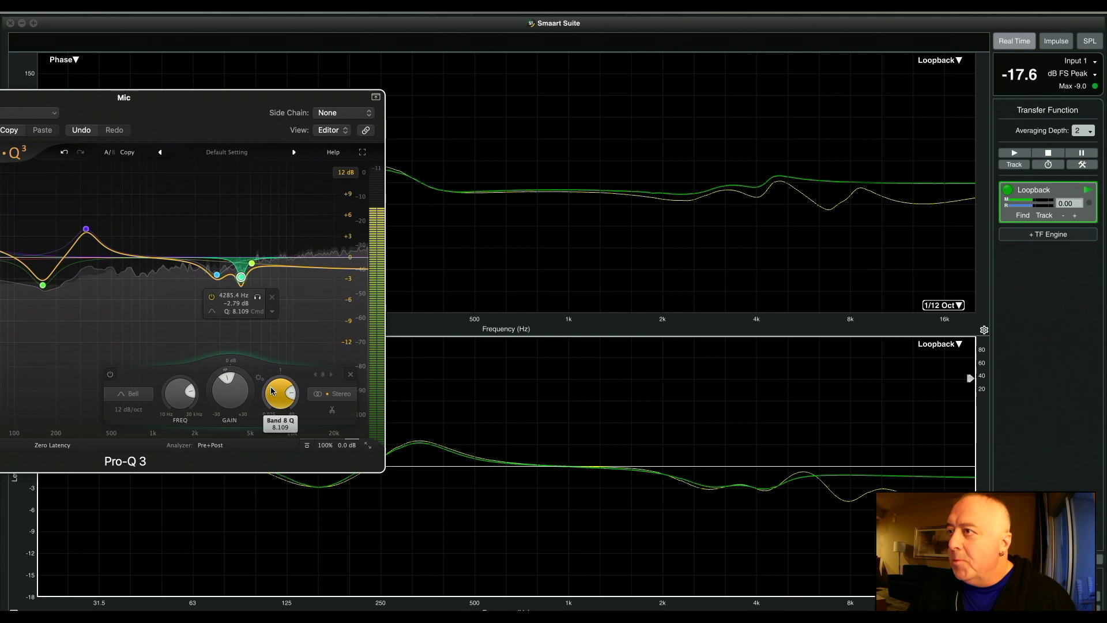
pyautogui.scroll(2, 276, 387)
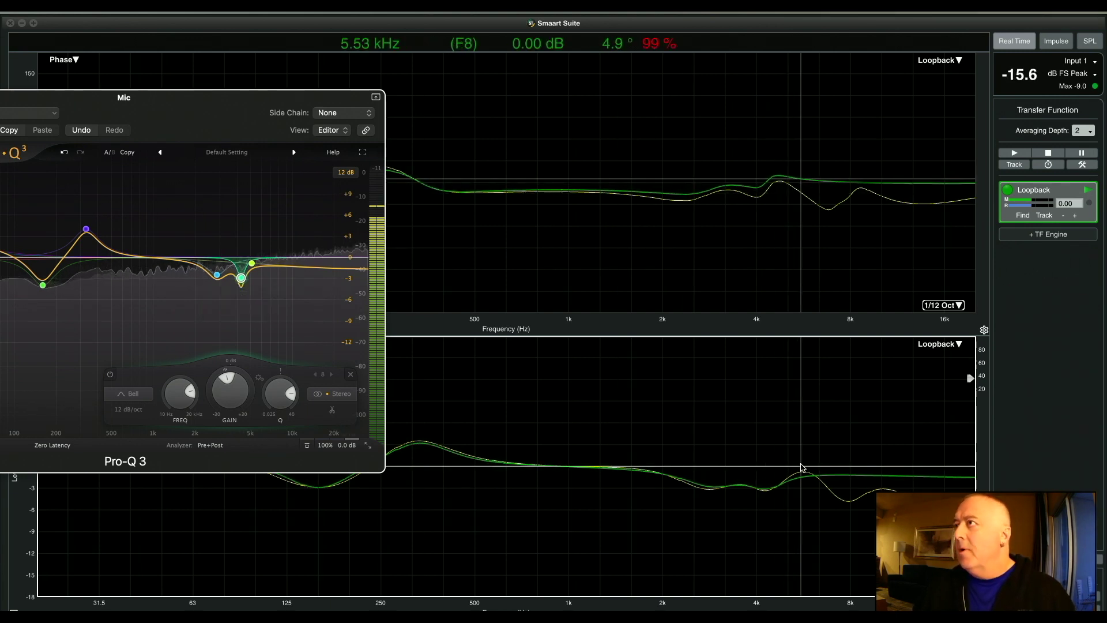
# Add a +0.7 dB boost near 5.3 kHz at Q about 5, and a −1.73 dB cut at 8.73 kHz
pyautogui.hotkey('ctrl', 'Up')
pyautogui.click(265, 267)
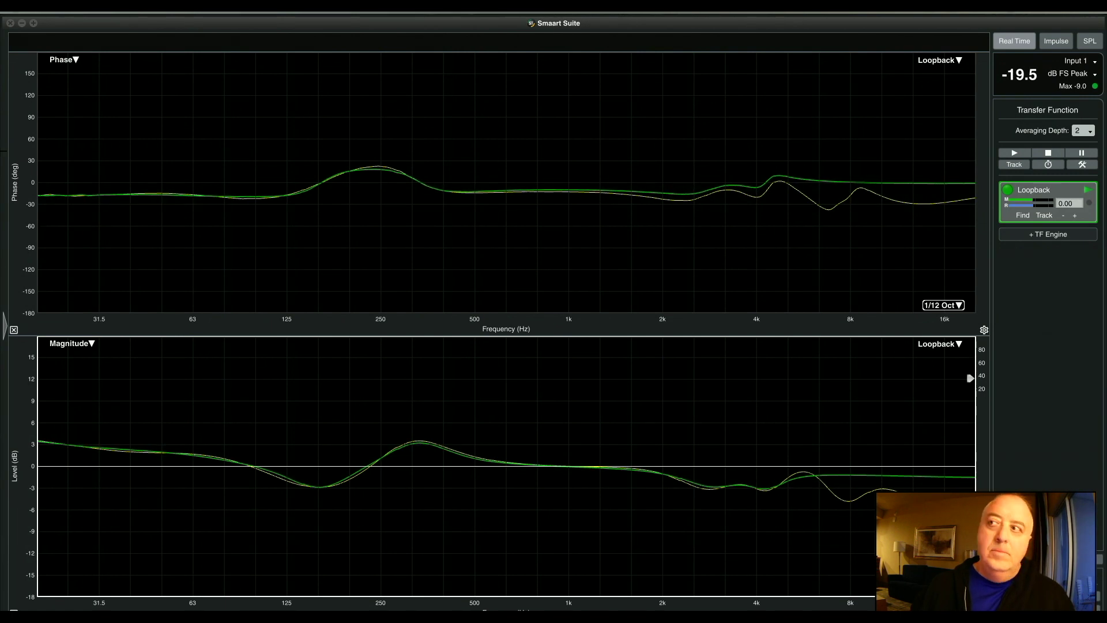
pyautogui.press('super+Tab')
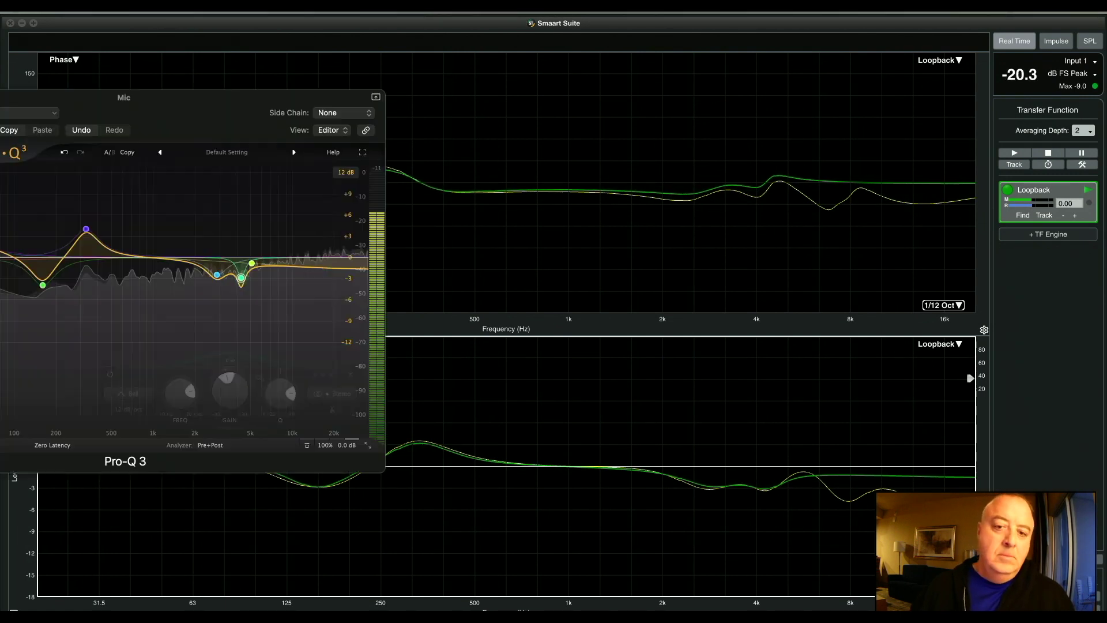
pyautogui.moveTo(163, 263)
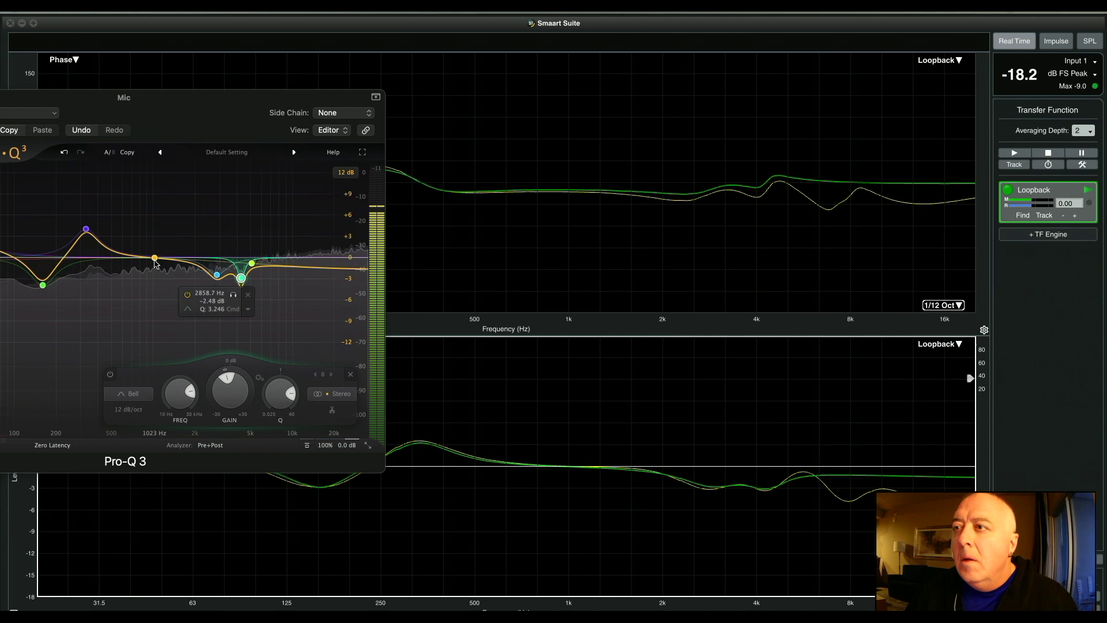
pyautogui.moveTo(236, 257)
pyautogui.mouseDown()
pyautogui.moveTo(234, 243)
pyautogui.moveTo(252, 260)
pyautogui.mouseUp()
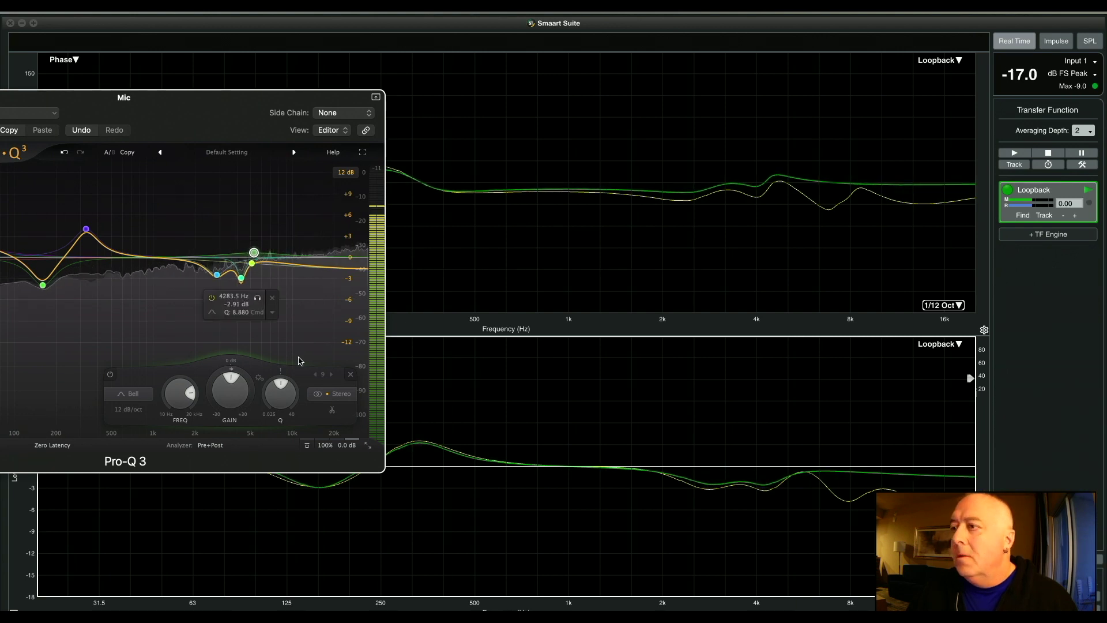
pyautogui.scroll(5, 282, 387)
pyautogui.moveTo(281, 387); pyautogui.dragTo(284, 368)
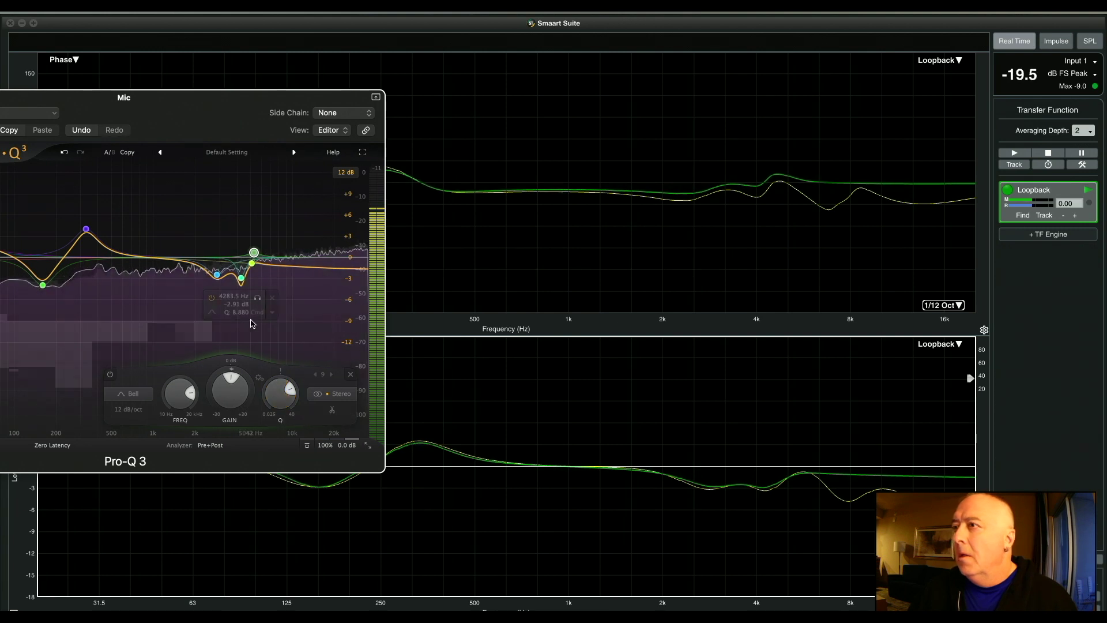
pyautogui.moveTo(256, 255)
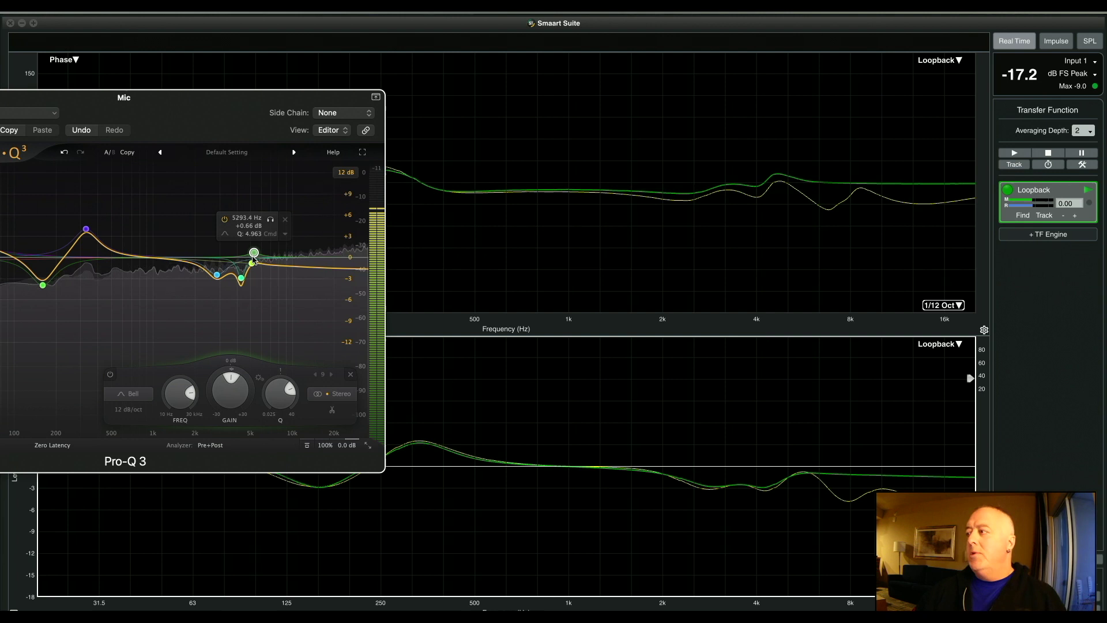
pyautogui.moveTo(162, 261); pyautogui.dragTo(283, 273)
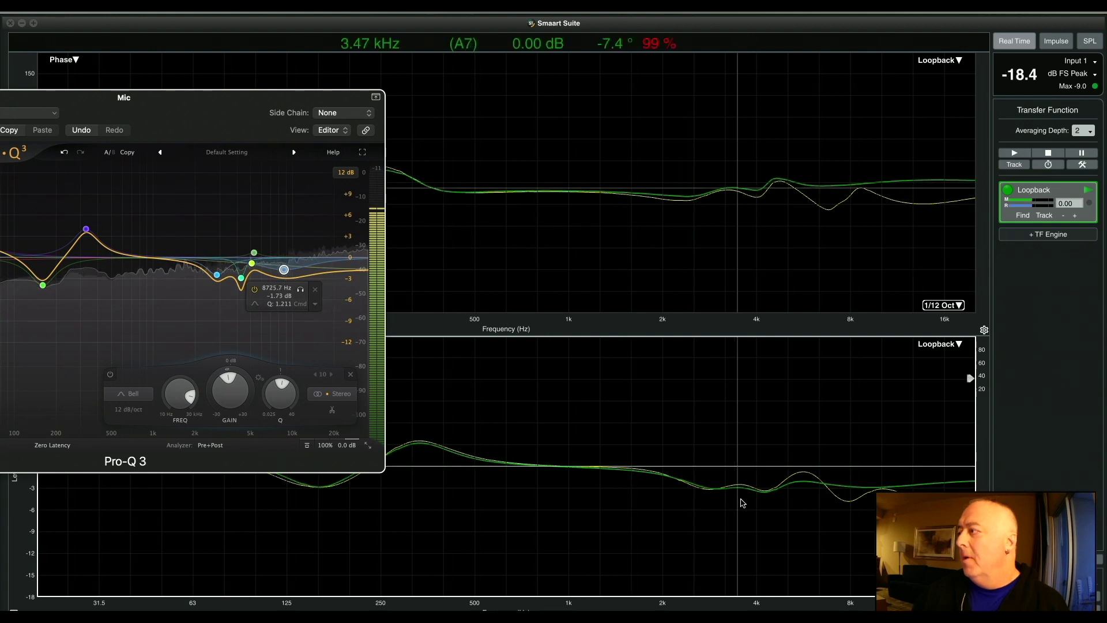
# Move the high EQ cut to about 7.7 kHz, narrow it to Q 6.646, and dip it to about -4.8 dB
pyautogui.click(847, 522)
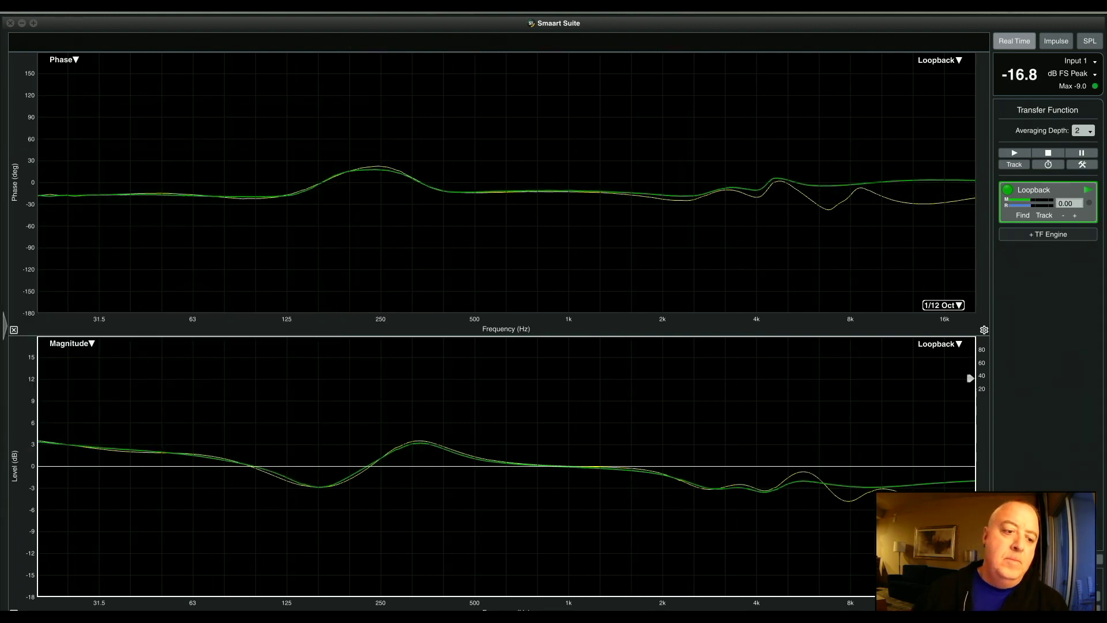
pyautogui.press('super+Tab')
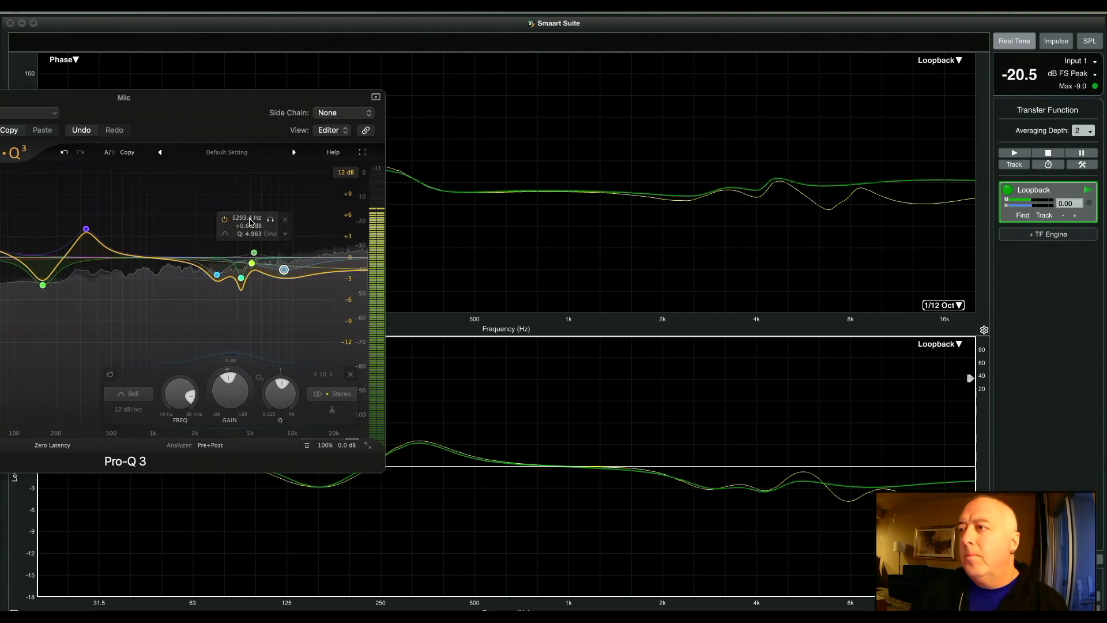
pyautogui.moveTo(287, 279)
pyautogui.moveTo(287, 279); pyautogui.dragTo(282, 276)
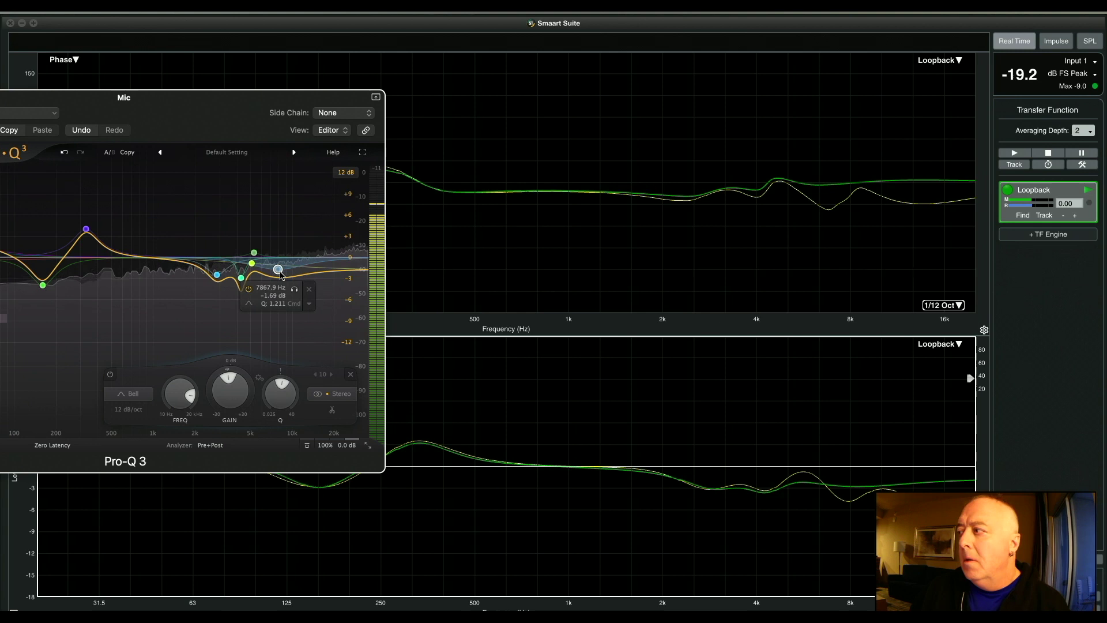
pyautogui.moveTo(280, 392); pyautogui.dragTo(273, 376)
pyautogui.moveTo(280, 271)
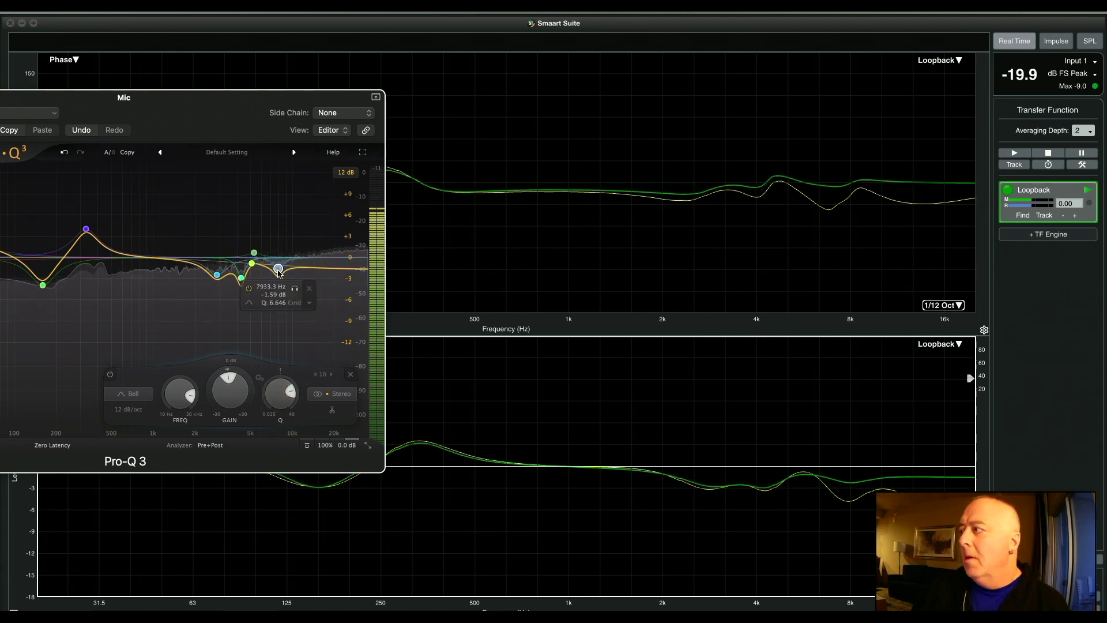
pyautogui.moveTo(278, 271); pyautogui.dragTo(279, 291)
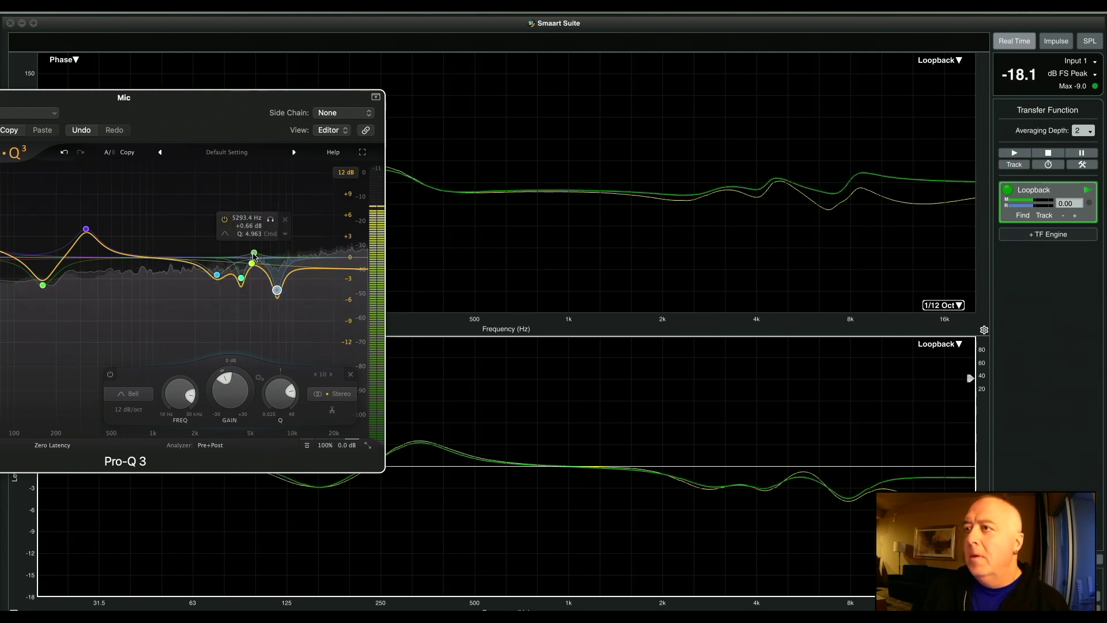
# Raise the 5.5 kHz boost to +1.26 dB, fine-tune the 7.7 kHz dip, and select the 4.3 kHz notch
pyautogui.moveTo(253, 256); pyautogui.dragTo(259, 252)
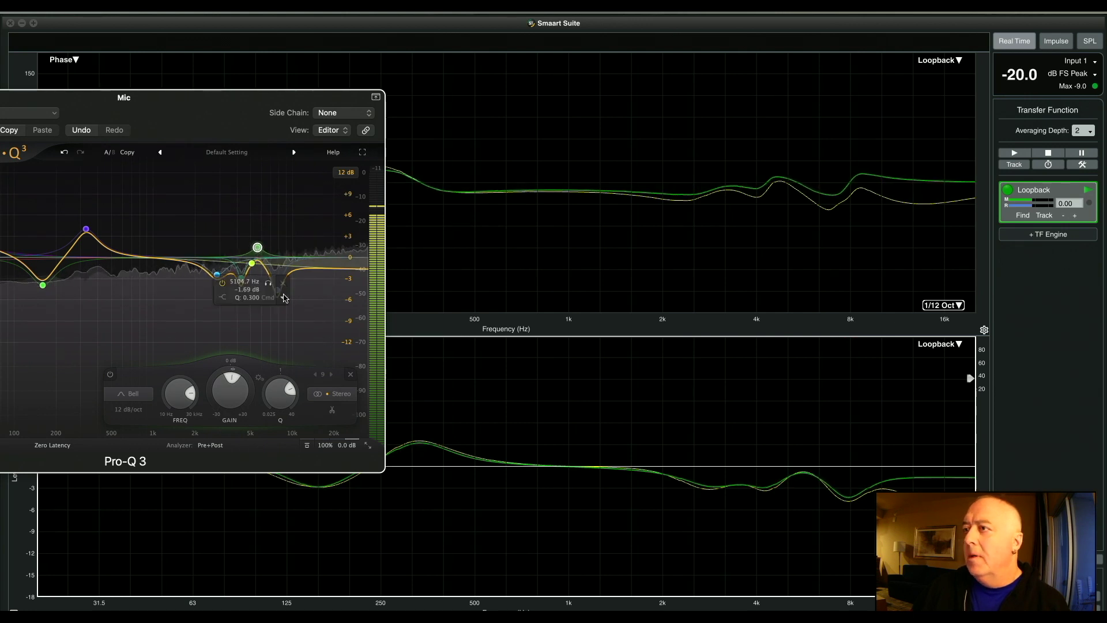
pyautogui.click(278, 292)
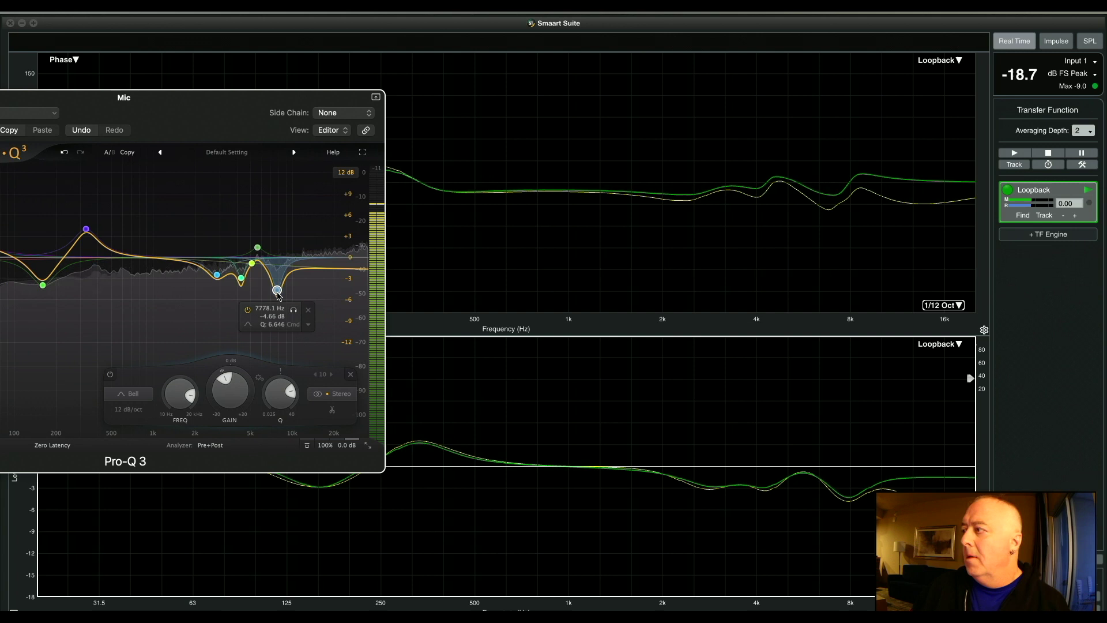
pyautogui.moveTo(277, 296); pyautogui.dragTo(277, 298)
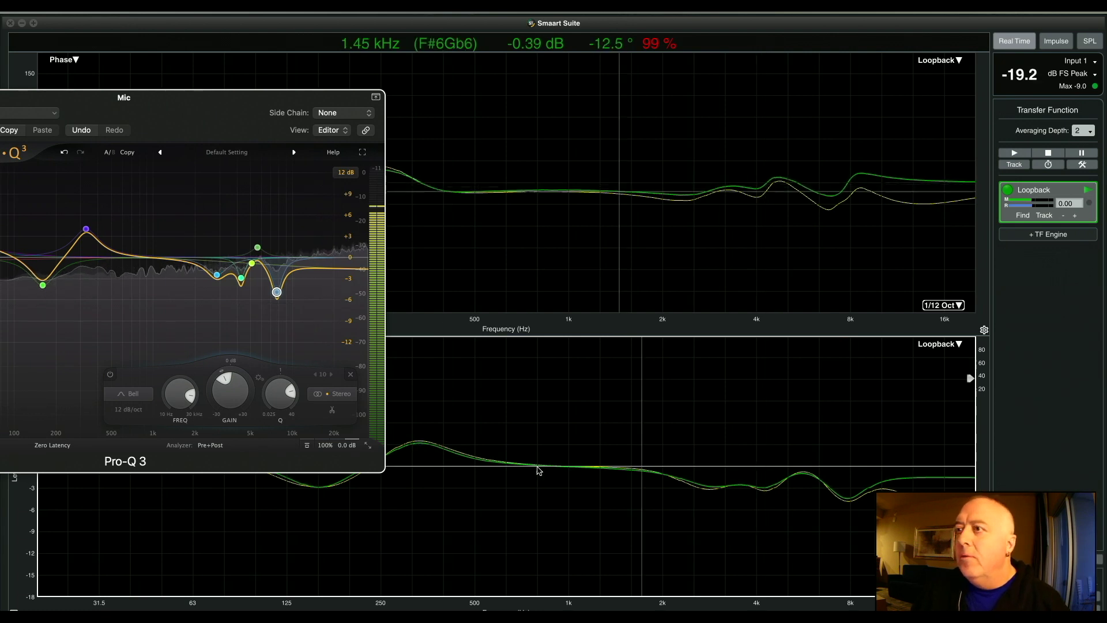
pyautogui.moveTo(242, 282)
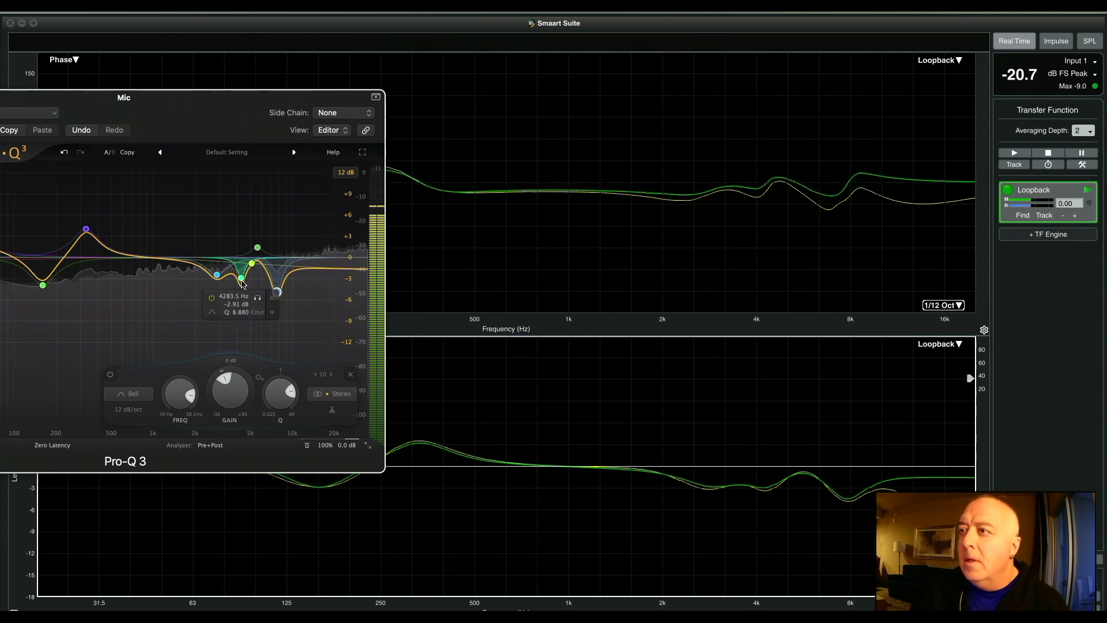
pyautogui.click(242, 280)
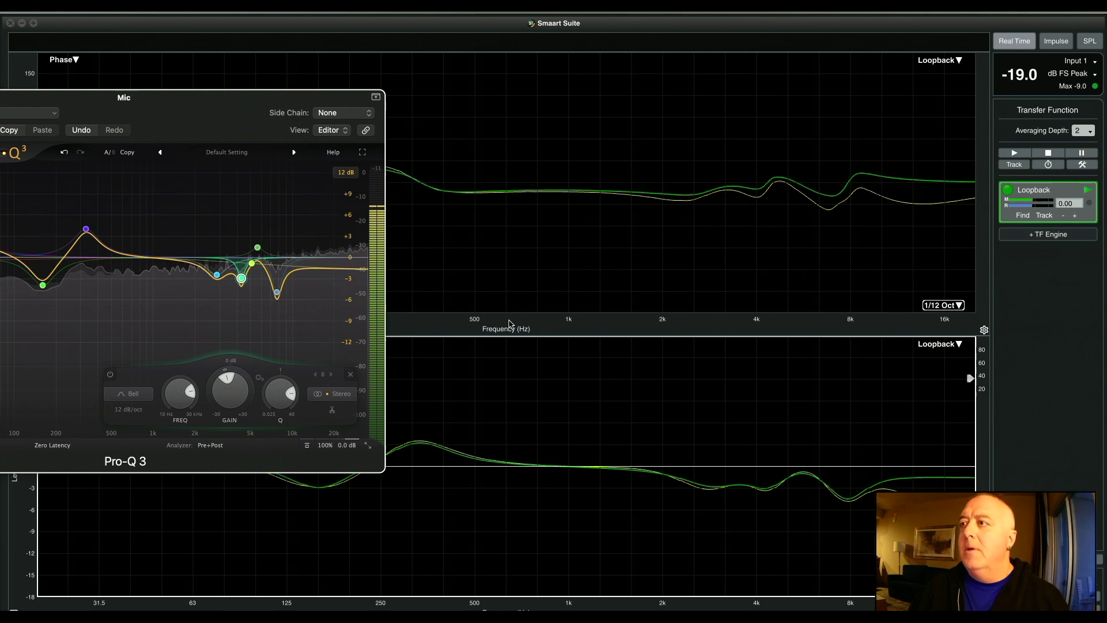
# Add a high shelf band at the top end, pulled down to about -4 dB
pyautogui.click(353, 277)
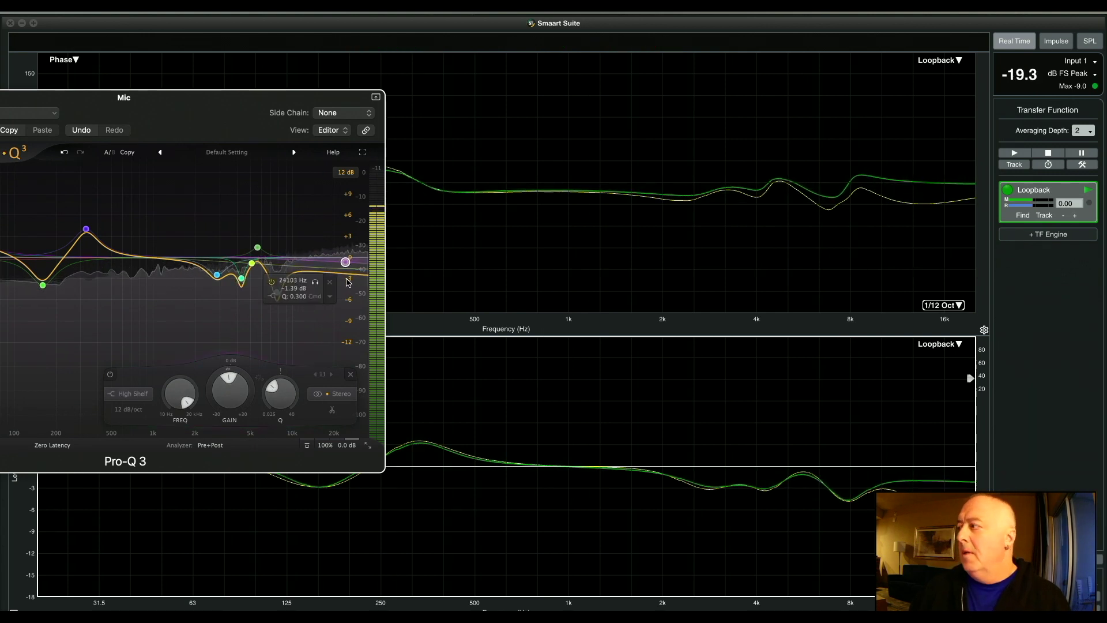
pyautogui.moveTo(342, 282); pyautogui.dragTo(318, 289)
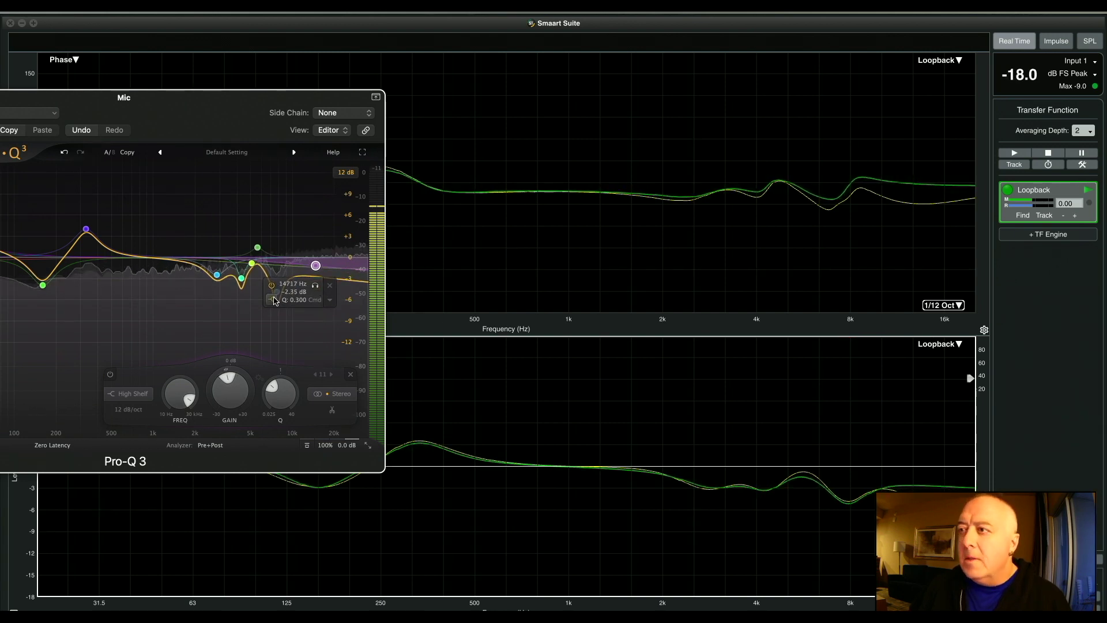
pyautogui.click(273, 299)
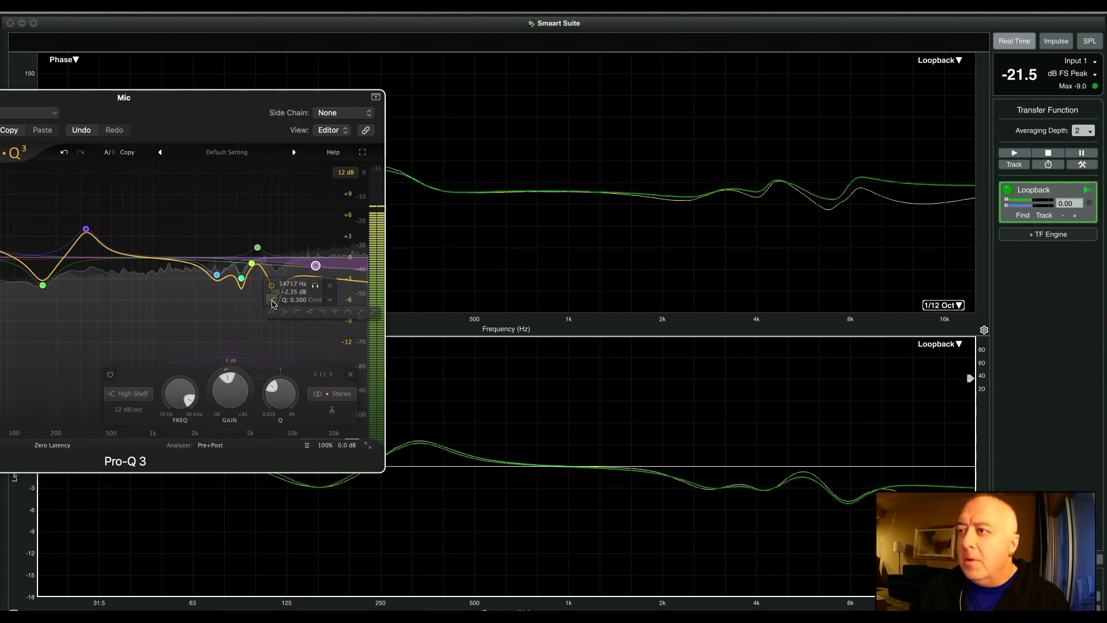
pyautogui.click(310, 317)
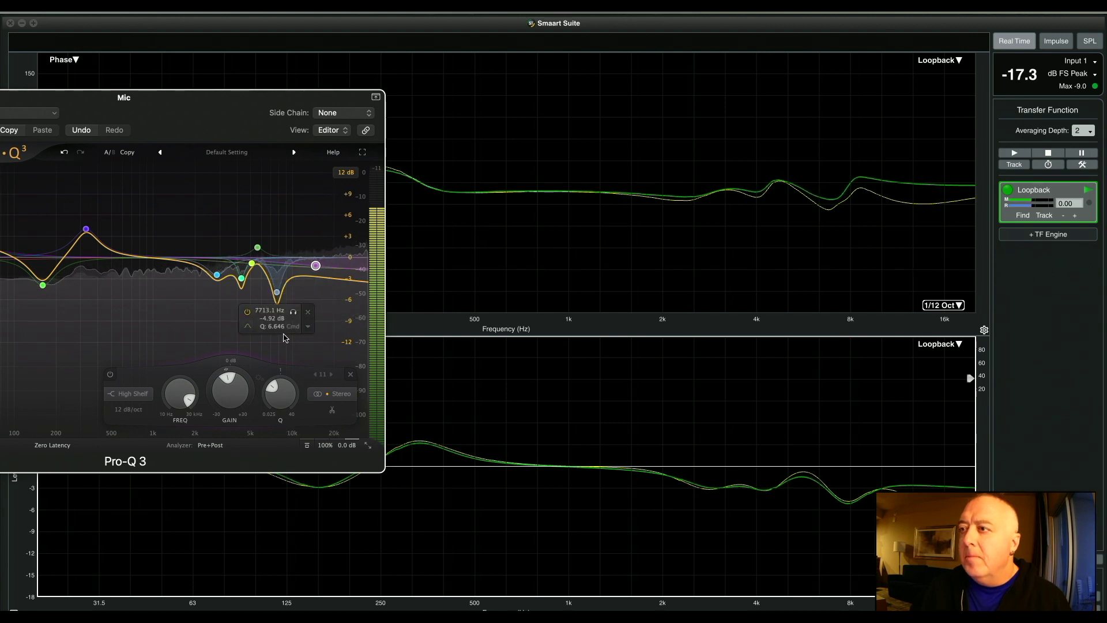
# Shape the high shelf to about 13.55 kHz, -6.05 dB, Q 1.744, and centre the Pro-Q 3 window
pyautogui.moveTo(277, 387); pyautogui.dragTo(298, 349)
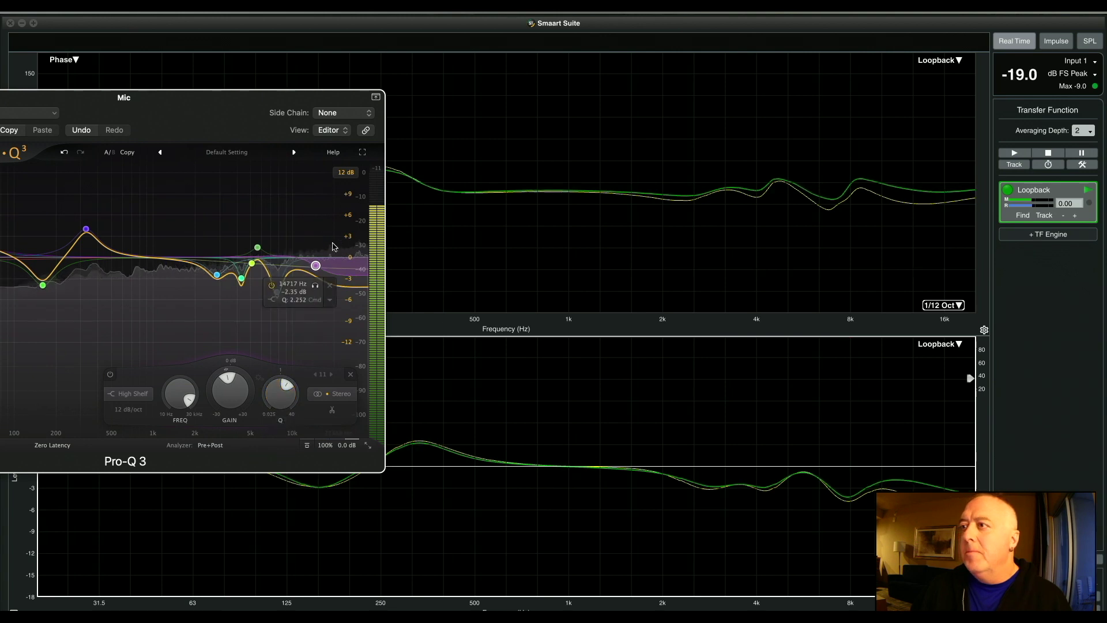
pyautogui.moveTo(316, 269); pyautogui.dragTo(316, 289)
pyautogui.moveTo(279, 385); pyautogui.dragTo(279, 410)
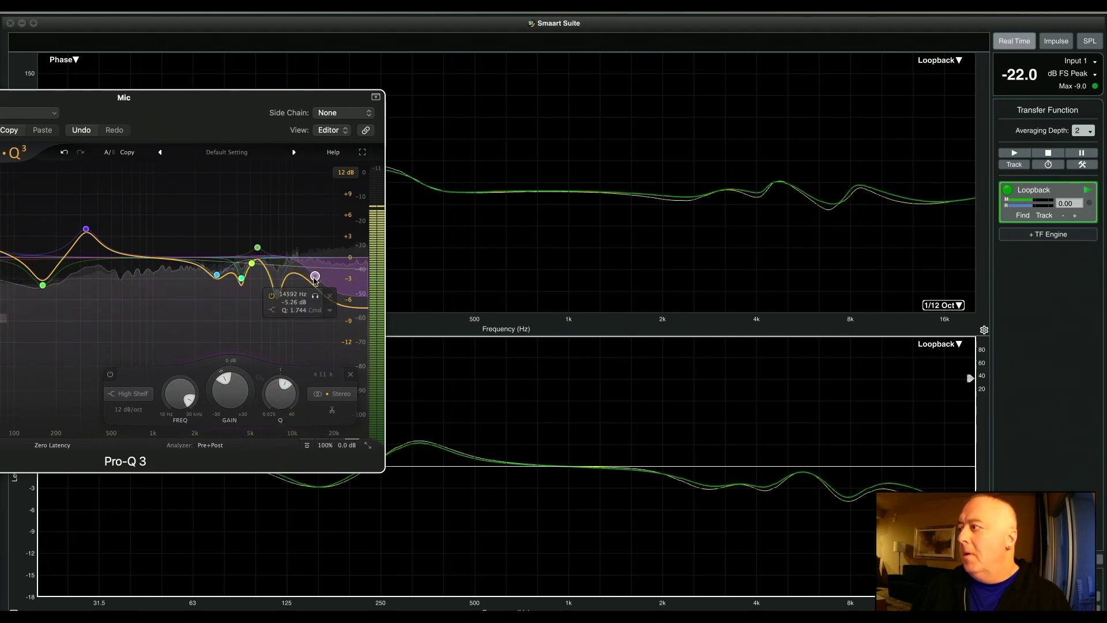
pyautogui.moveTo(314, 278); pyautogui.dragTo(309, 285)
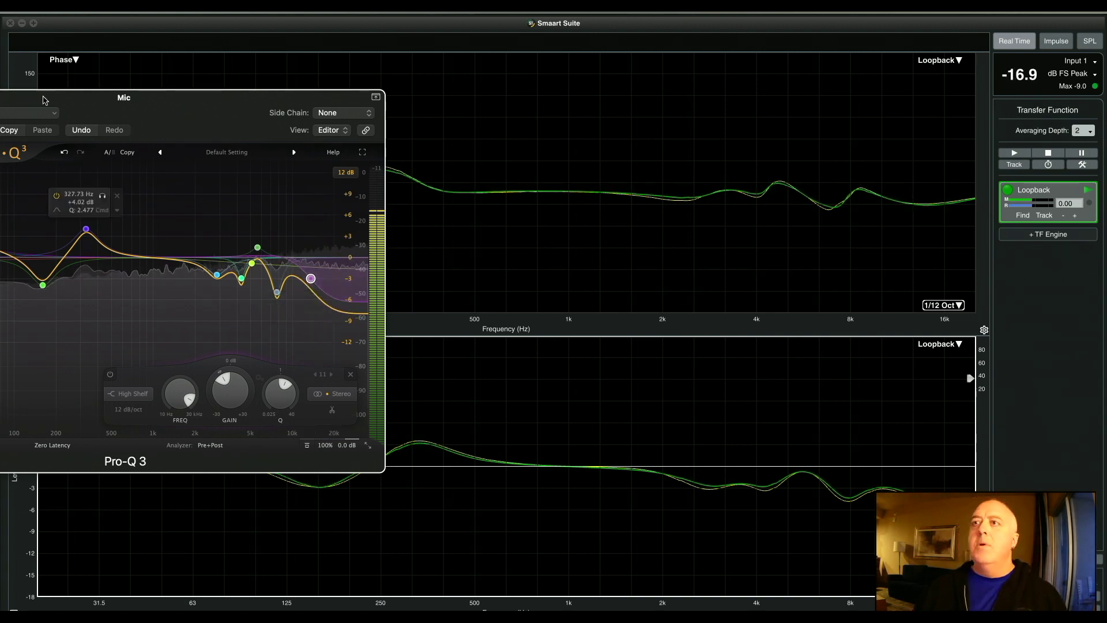
pyautogui.moveTo(177, 106); pyautogui.dragTo(567, 113)
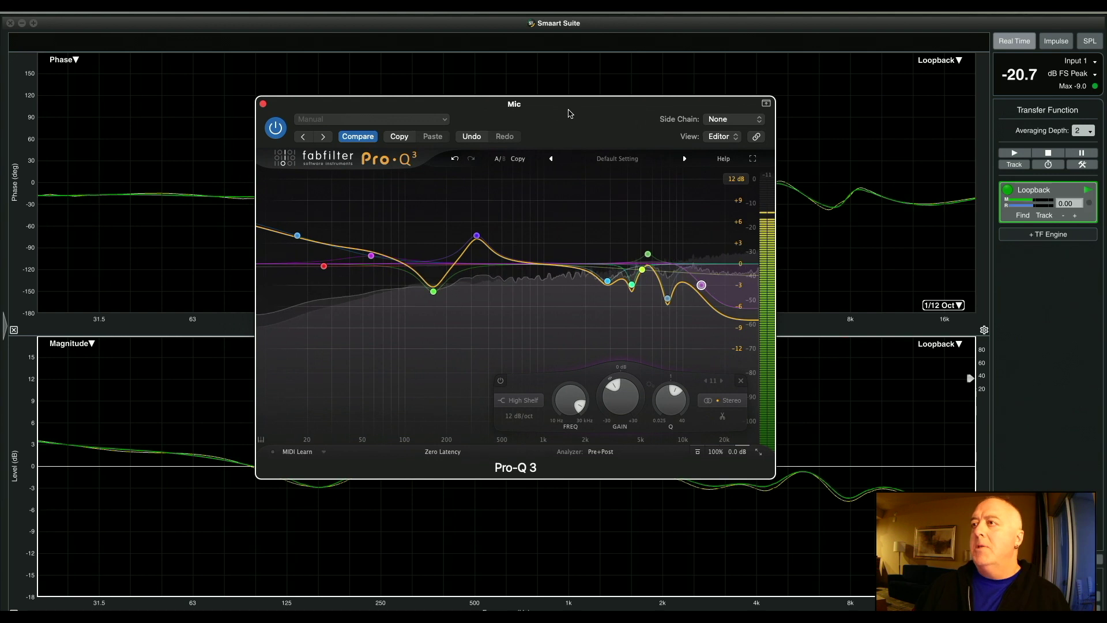
# Shift the Pro-Q 3 window to uncover the plots and check the 160 Hz cut and 327 Hz boost bands
pyautogui.click(241, 125)
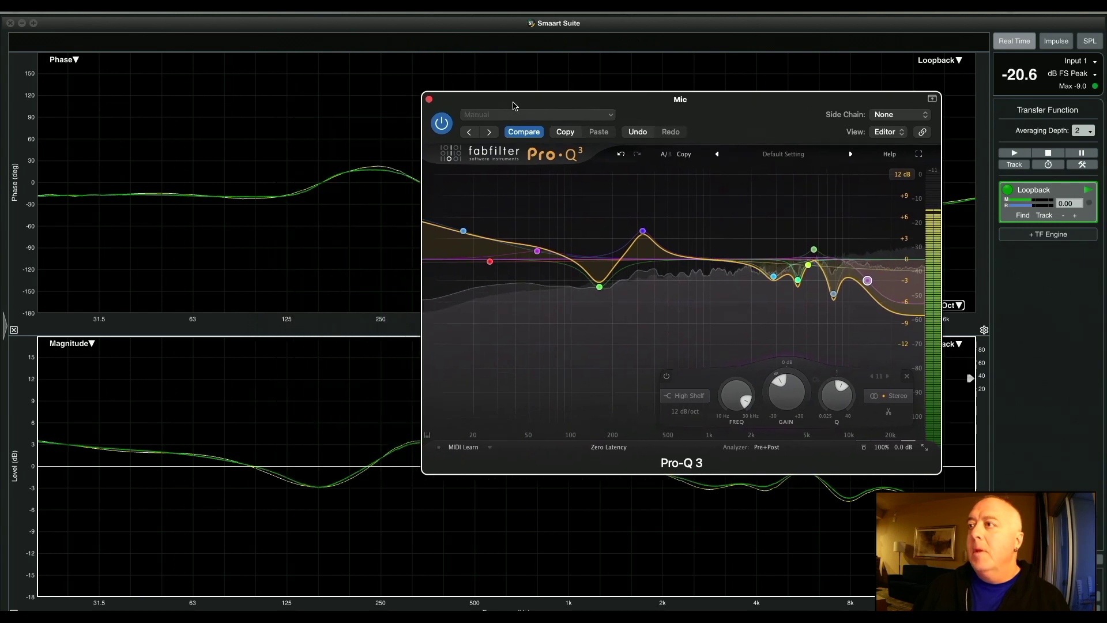
pyautogui.moveTo(515, 105); pyautogui.dragTo(592, 98)
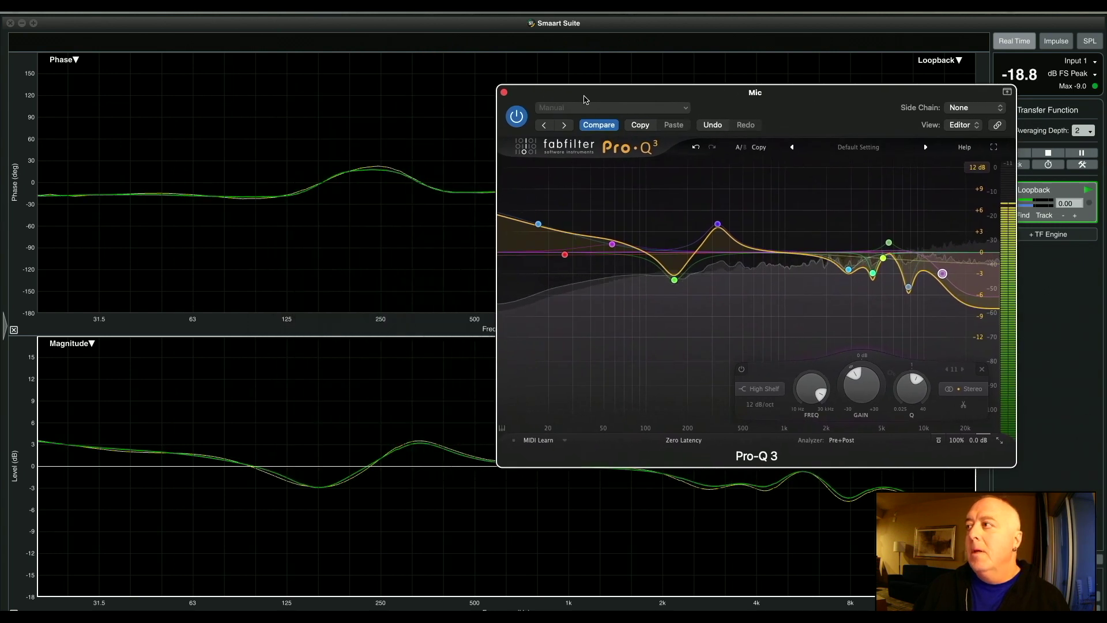
pyautogui.click(676, 281)
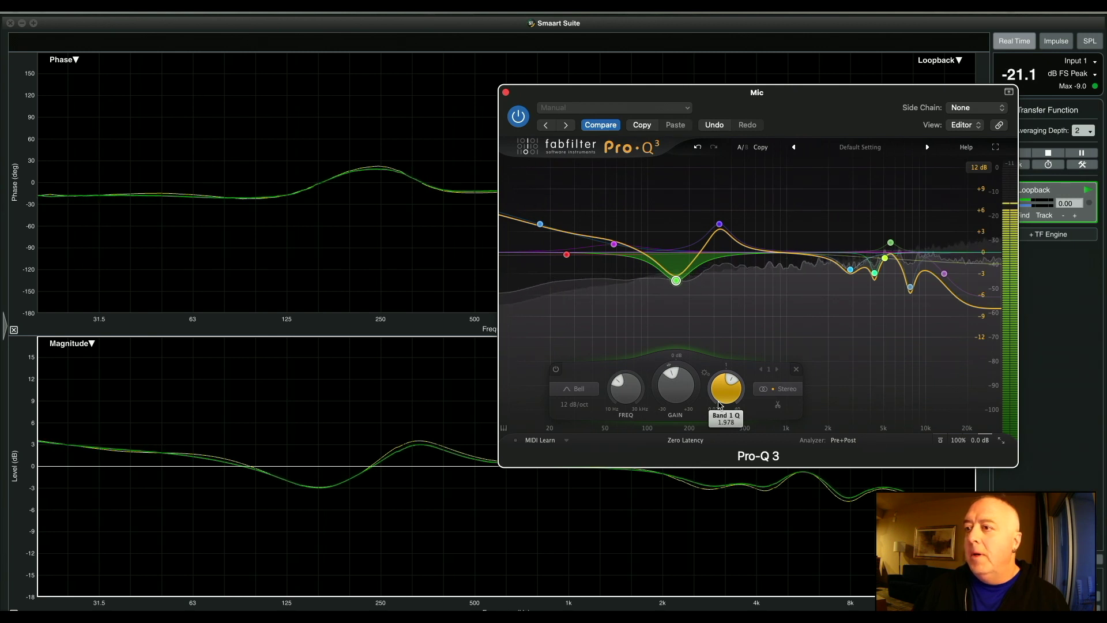
pyautogui.click(614, 244)
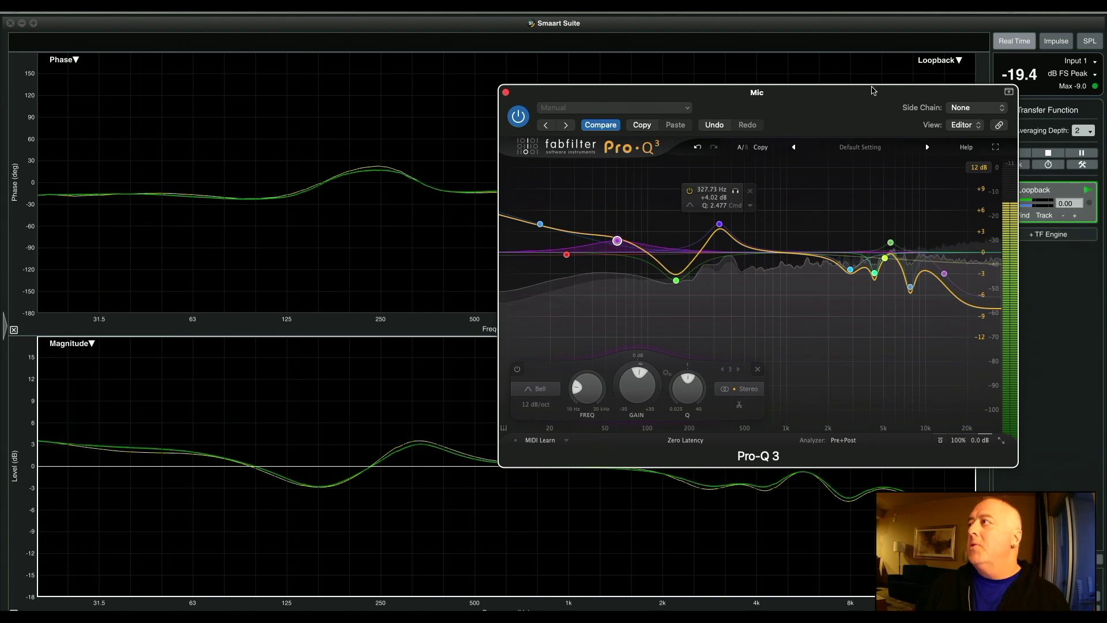
pyautogui.moveTo(860, 95); pyautogui.dragTo(772, 90)
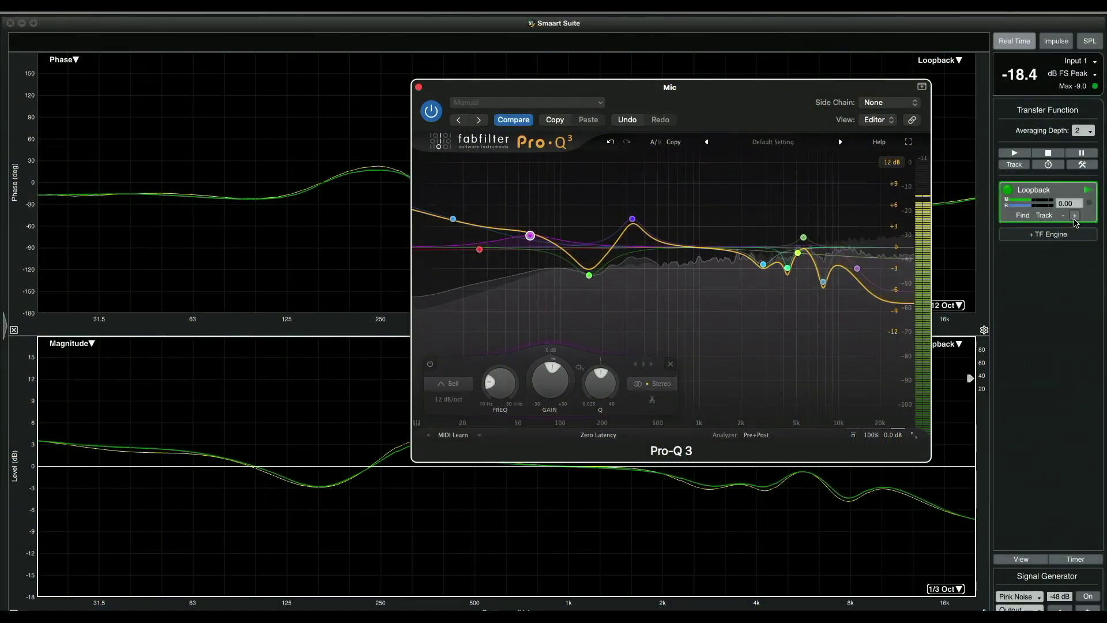
# Switch Pro-Q 3 to Linear Phase processing and re-find the Loopback delay, now 106.67
pyautogui.click(614, 436)
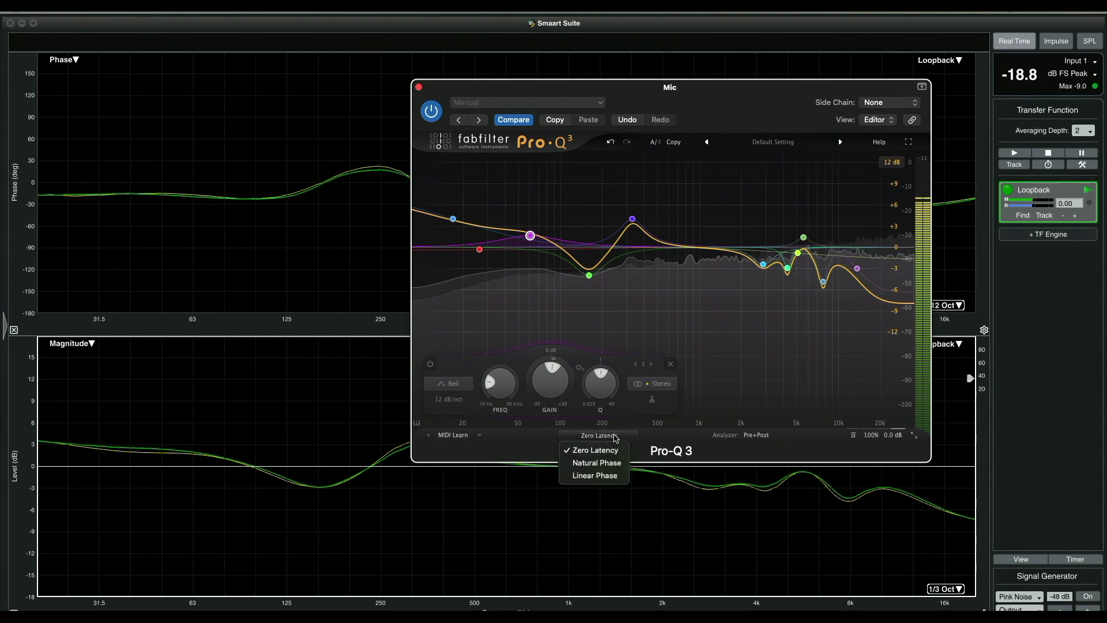
pyautogui.click(612, 477)
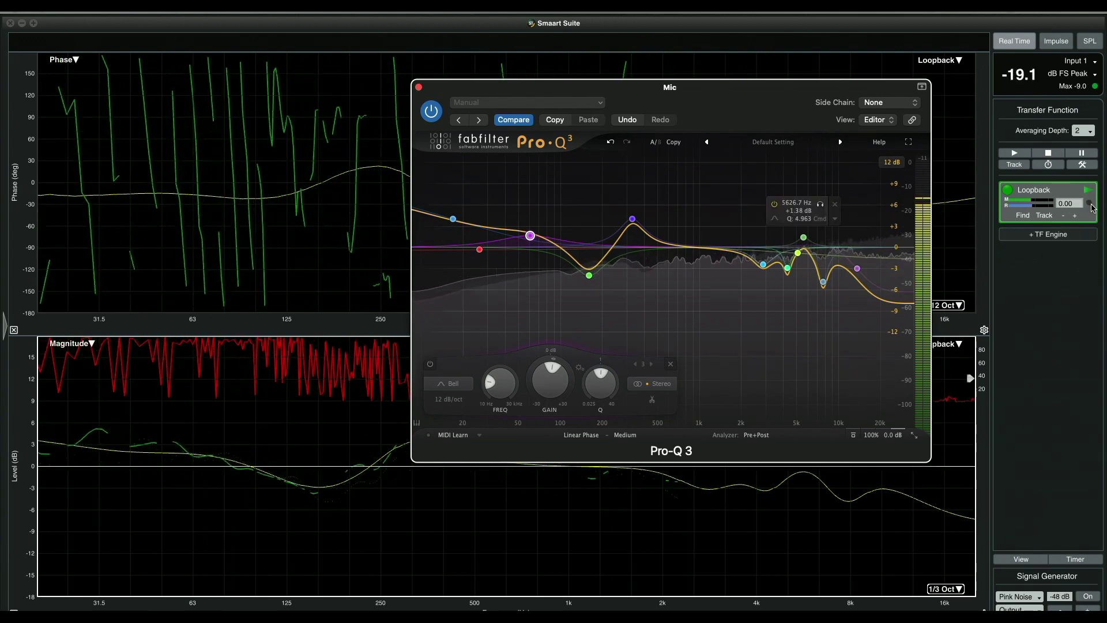
pyautogui.click(1089, 204)
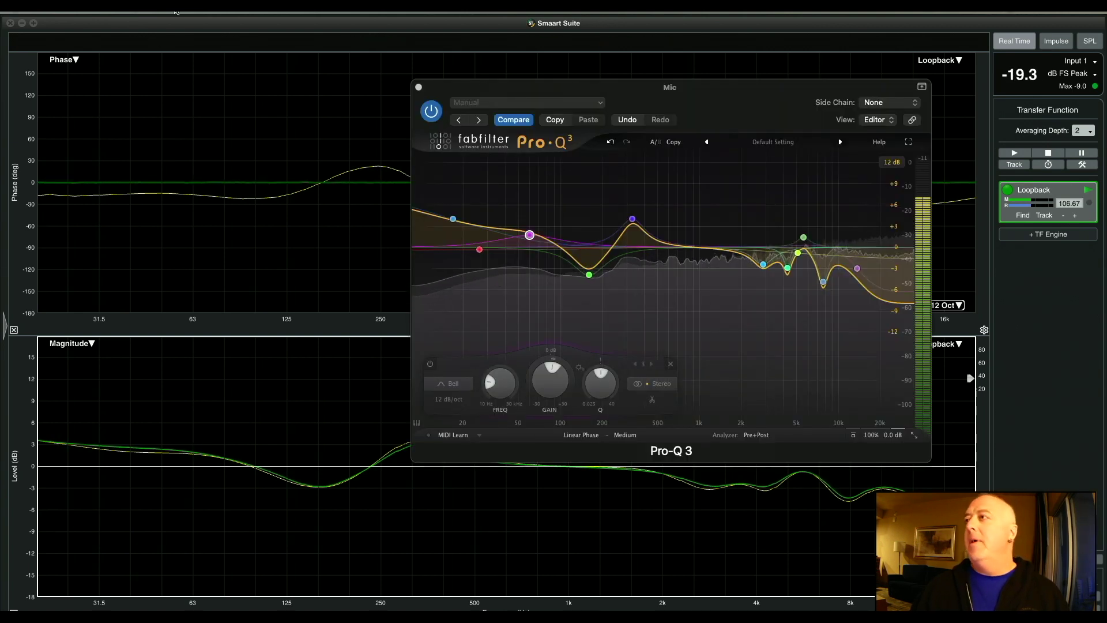
# Save the current EQ curve as a new Pro-Q 3 preset named 'M50 Video', then close the editor
pyautogui.click(773, 142)
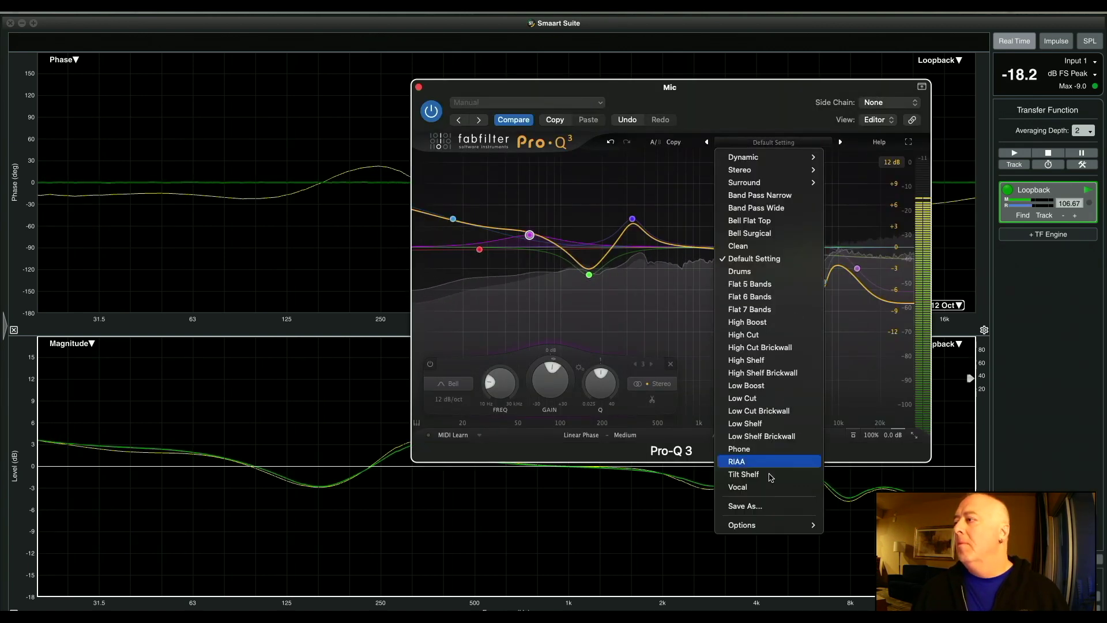
pyautogui.click(761, 506)
pyautogui.write('M')
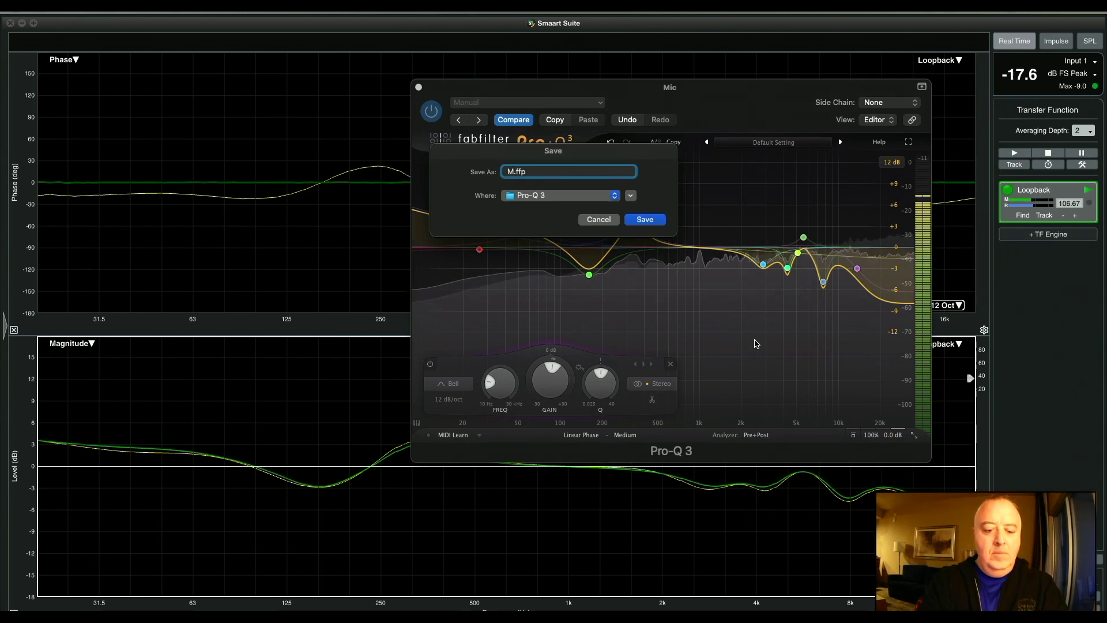
pyautogui.write('50 Video')
pyautogui.press('Return')
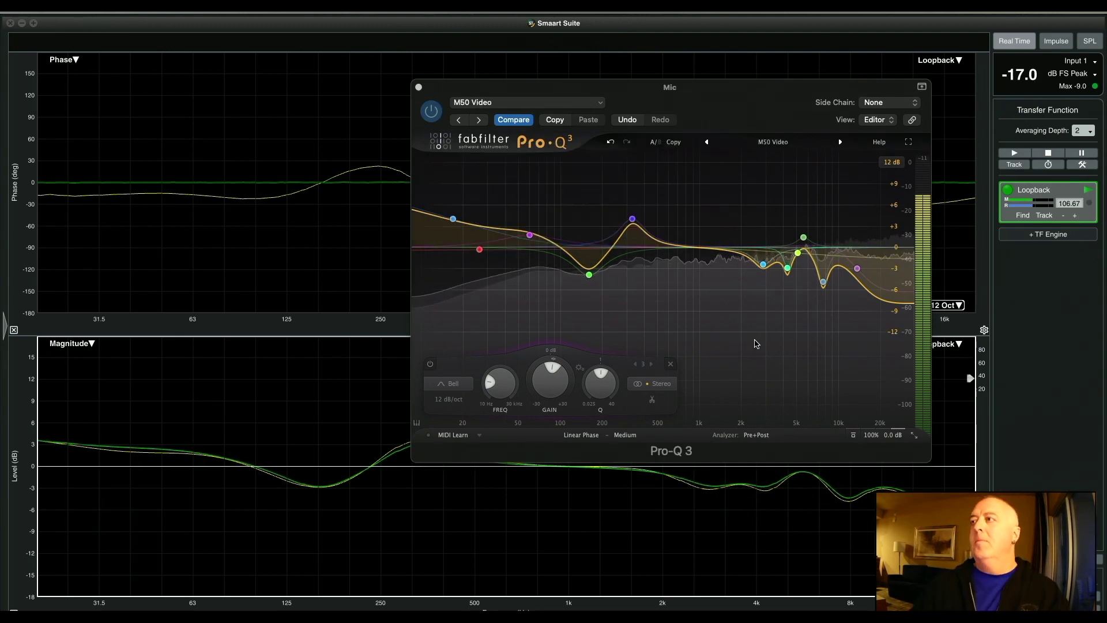
pyautogui.click(419, 88)
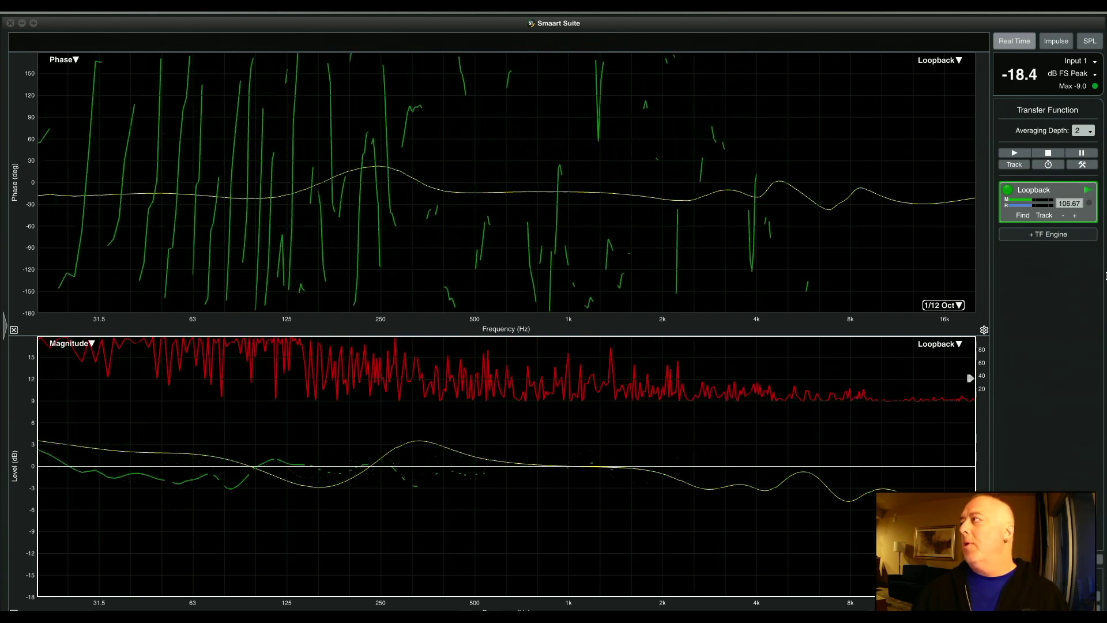
# Track the Loopback delay with Delay Finder, insert it, and nudge it to 1.02 to flatten the phase
pyautogui.click(1089, 203)
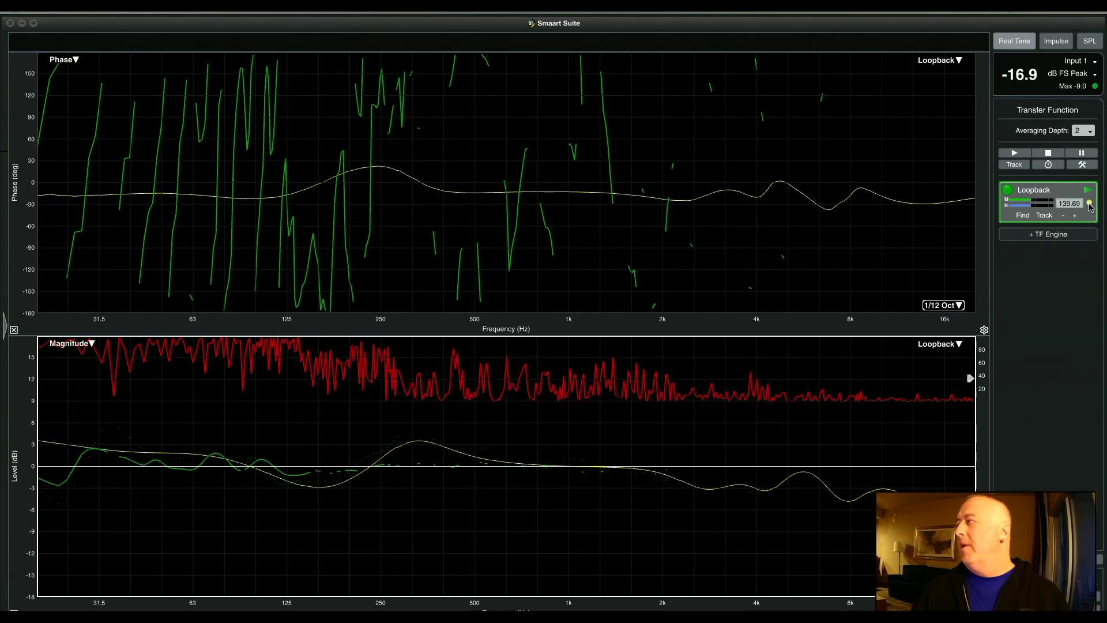
pyautogui.click(1023, 215)
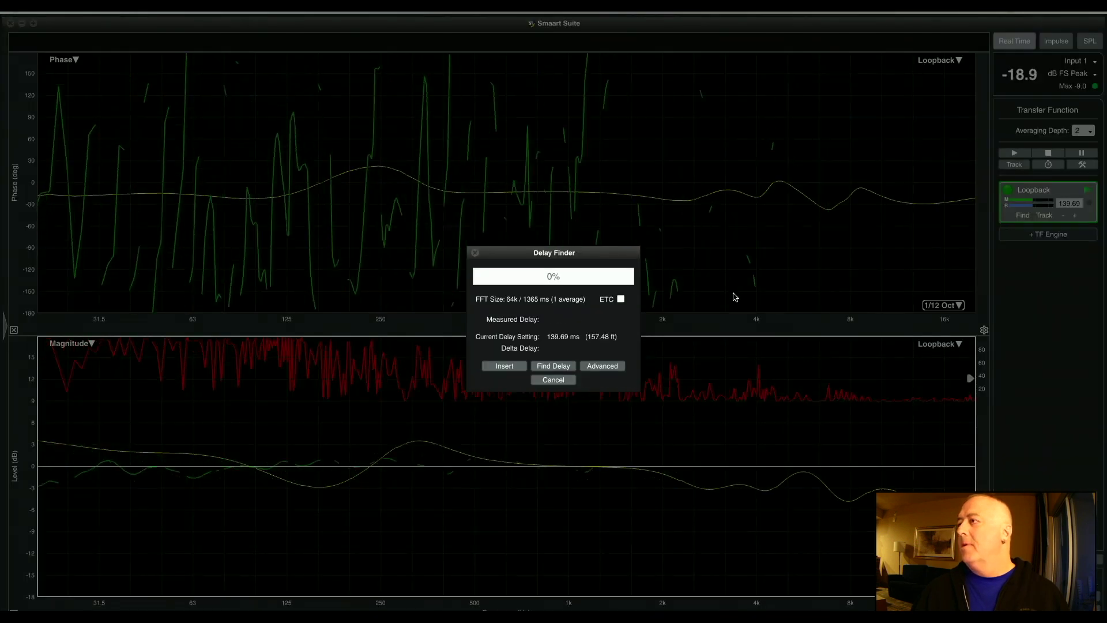
pyautogui.click(502, 371)
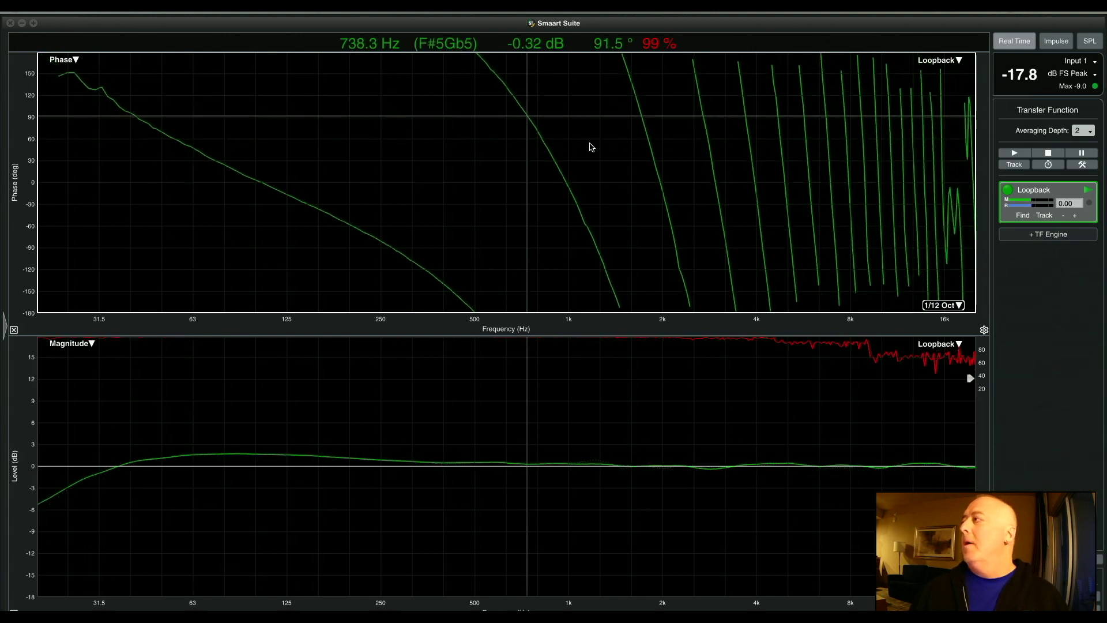
pyautogui.click(1089, 204)
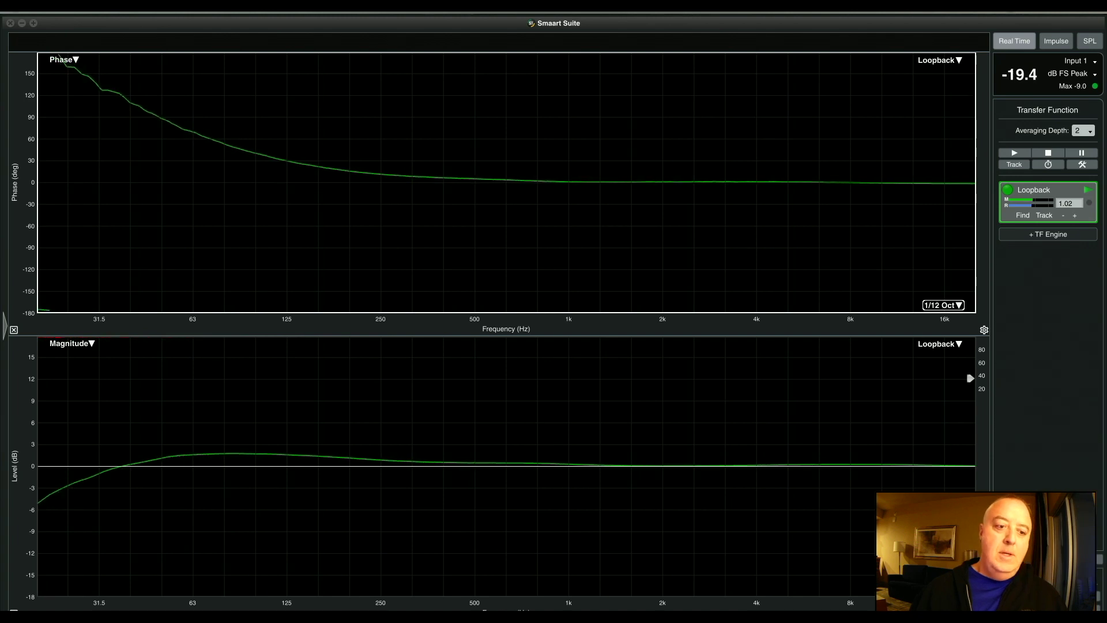
pyautogui.press('super+Tab')
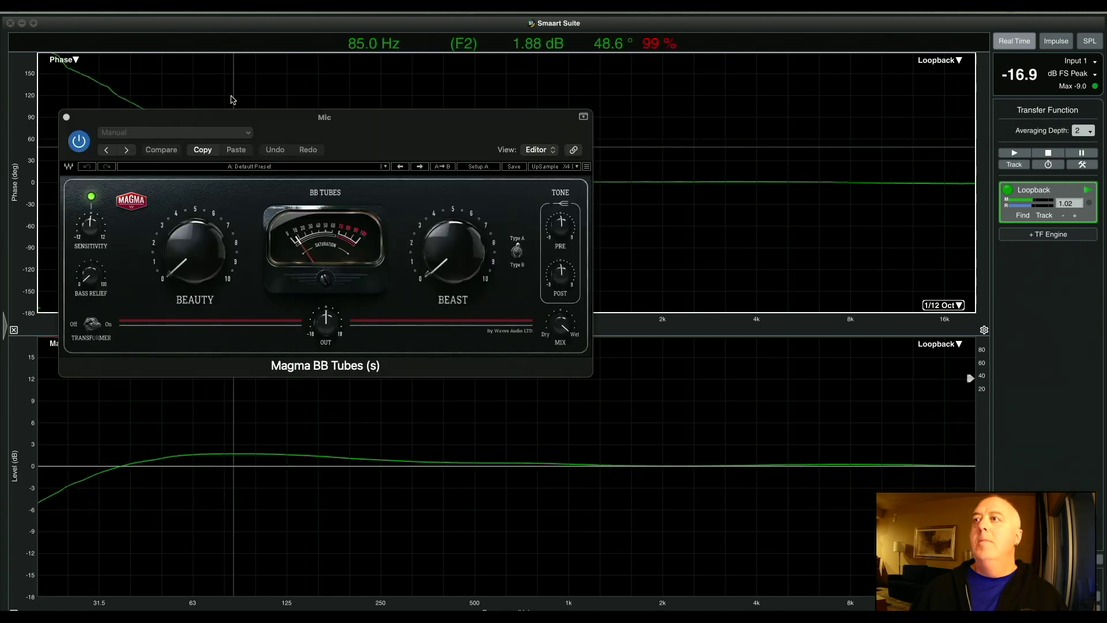
# Reposition the Magma BB Tubes window so the phase plot and readout are uncovered
pyautogui.moveTo(218, 119); pyautogui.dragTo(493, 49)
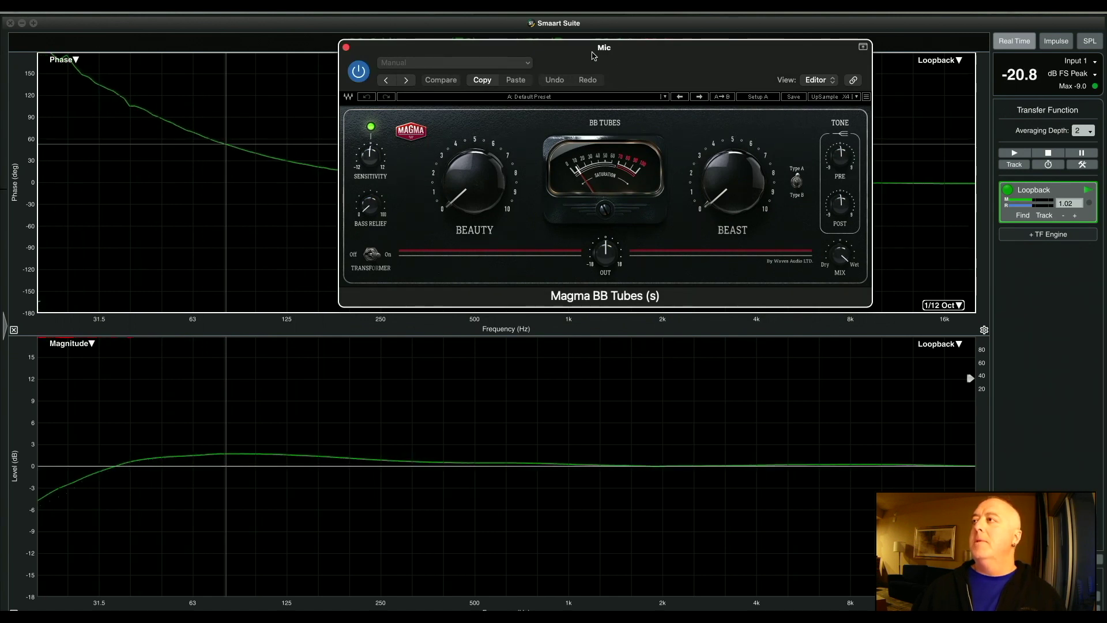
pyautogui.moveTo(592, 55); pyautogui.dragTo(665, 90)
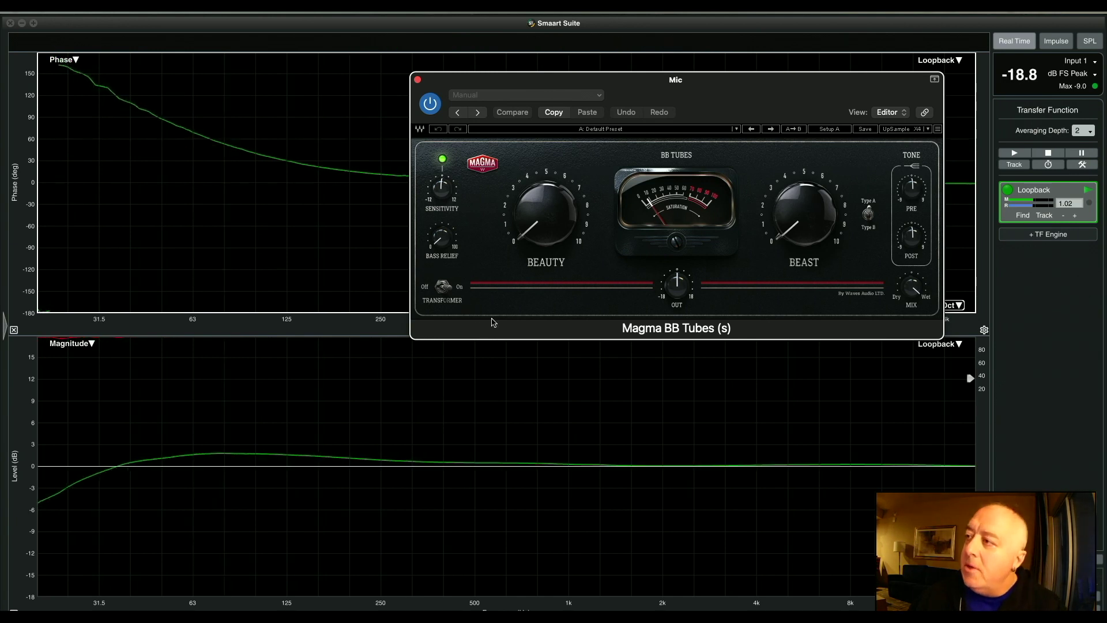
pyautogui.moveTo(656, 103); pyautogui.dragTo(588, 218)
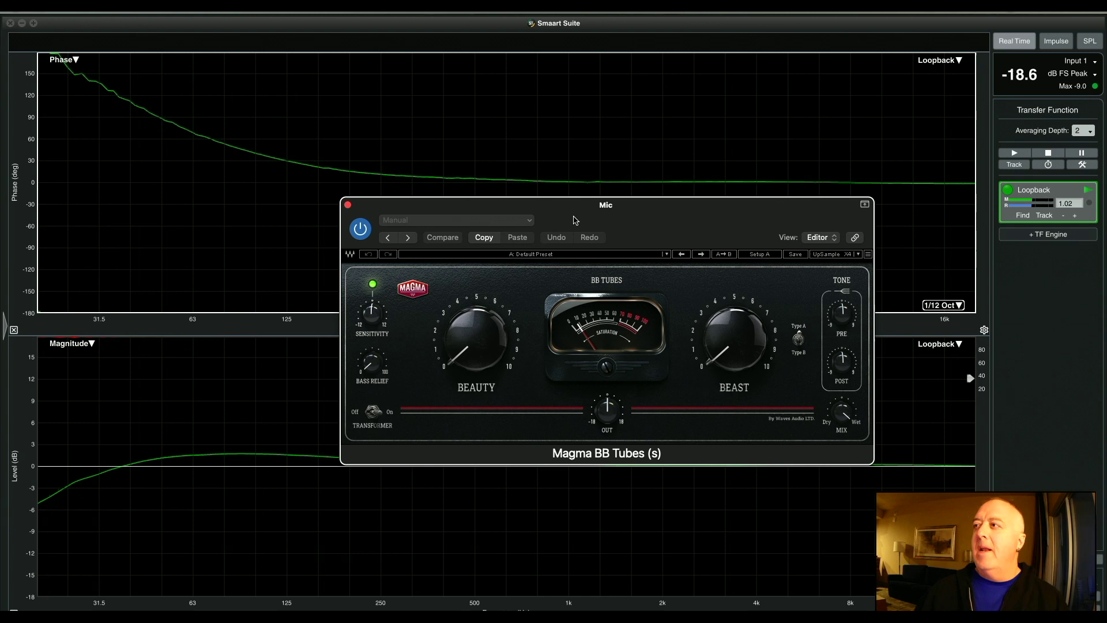
pyautogui.moveTo(574, 219); pyautogui.dragTo(598, 121)
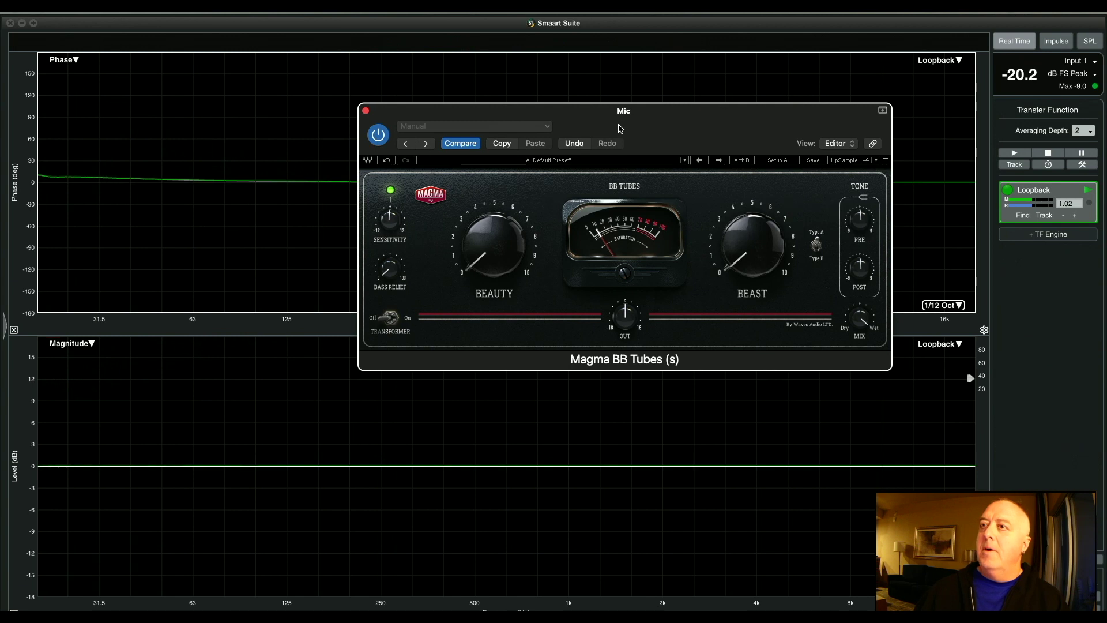
# Nudge the Magma BB Tubes window upward, clear of the phase and magnitude graphs
pyautogui.moveTo(620, 129); pyautogui.dragTo(618, 89)
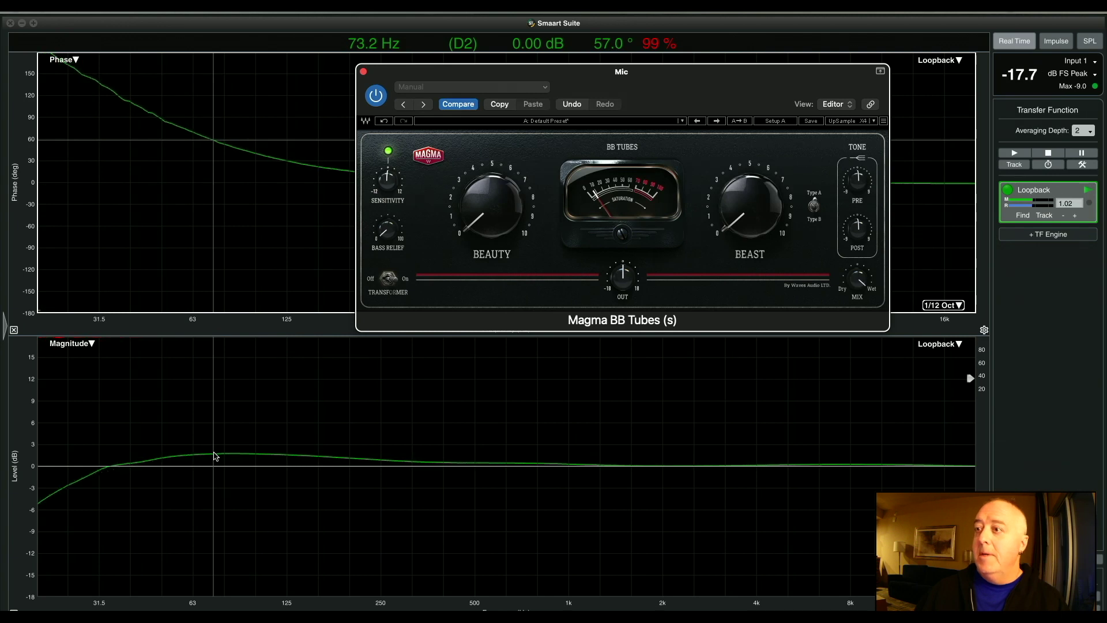
pyautogui.click(1036, 194)
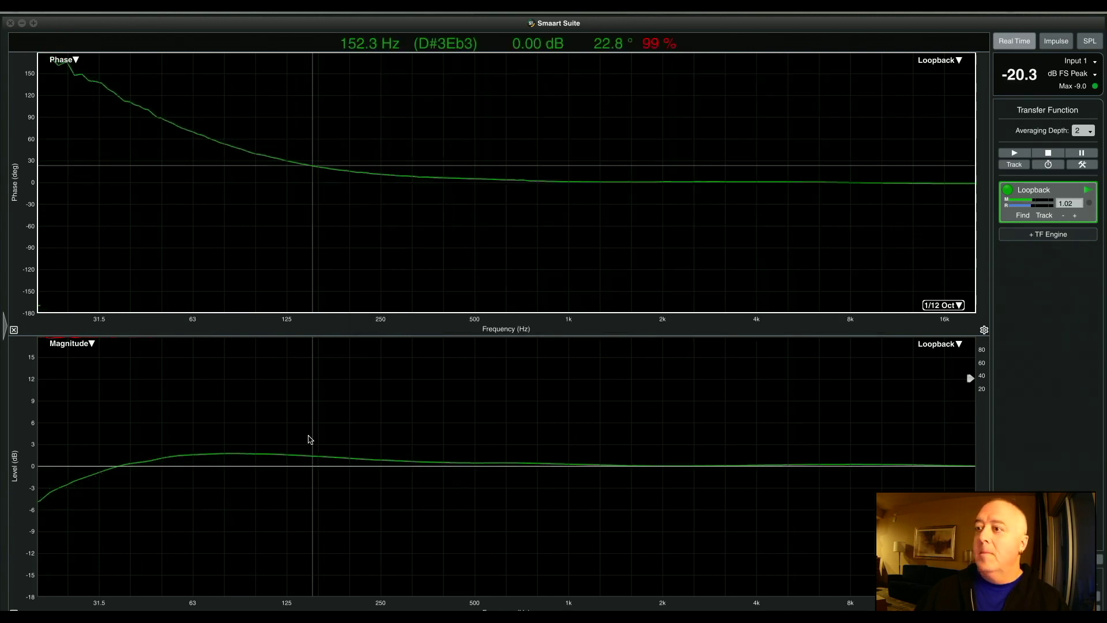